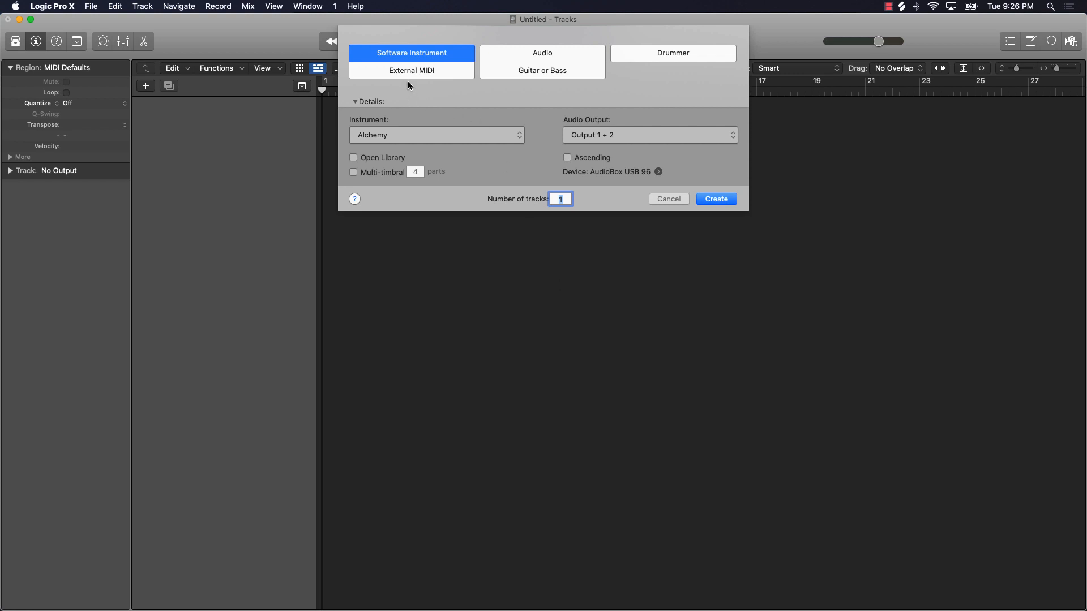
Create one software instrument track with the stereo Alchemy instrument
left_click(379, 130)
mouse_move(435, 186)
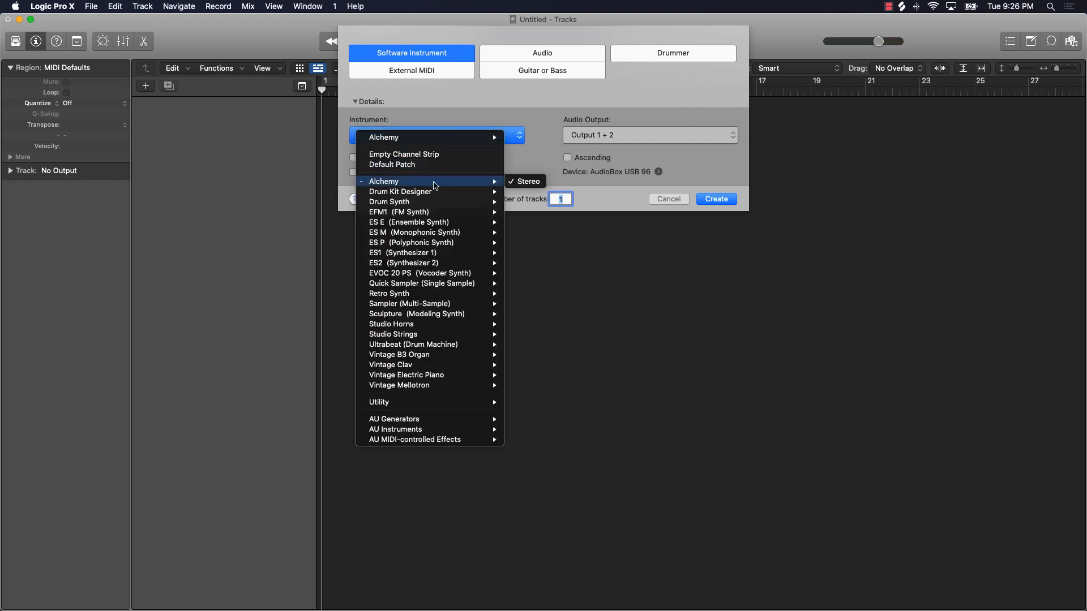
left_click(523, 182)
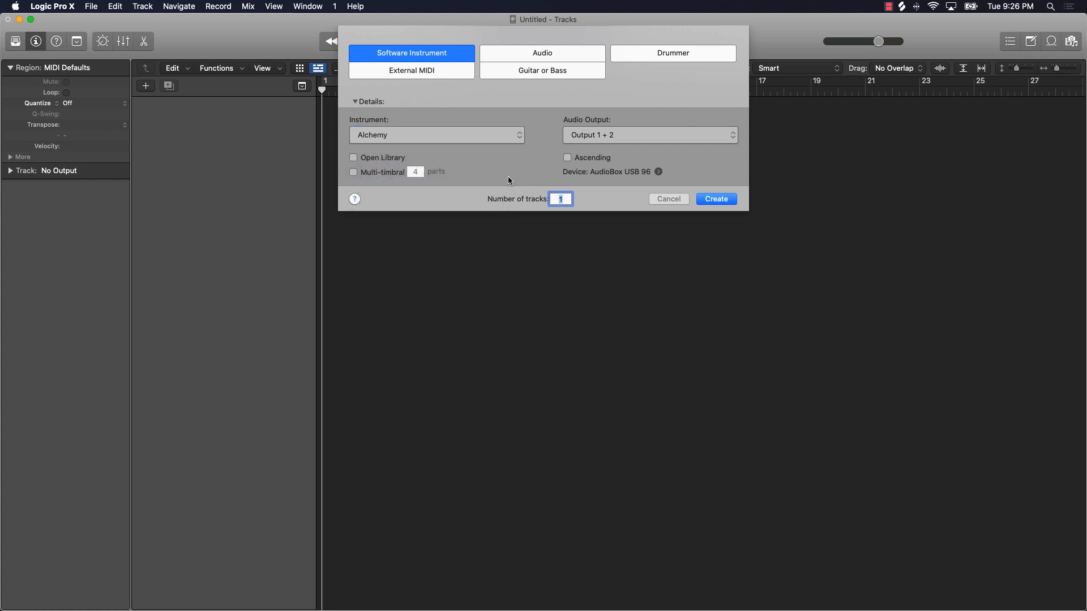
left_click(714, 199)
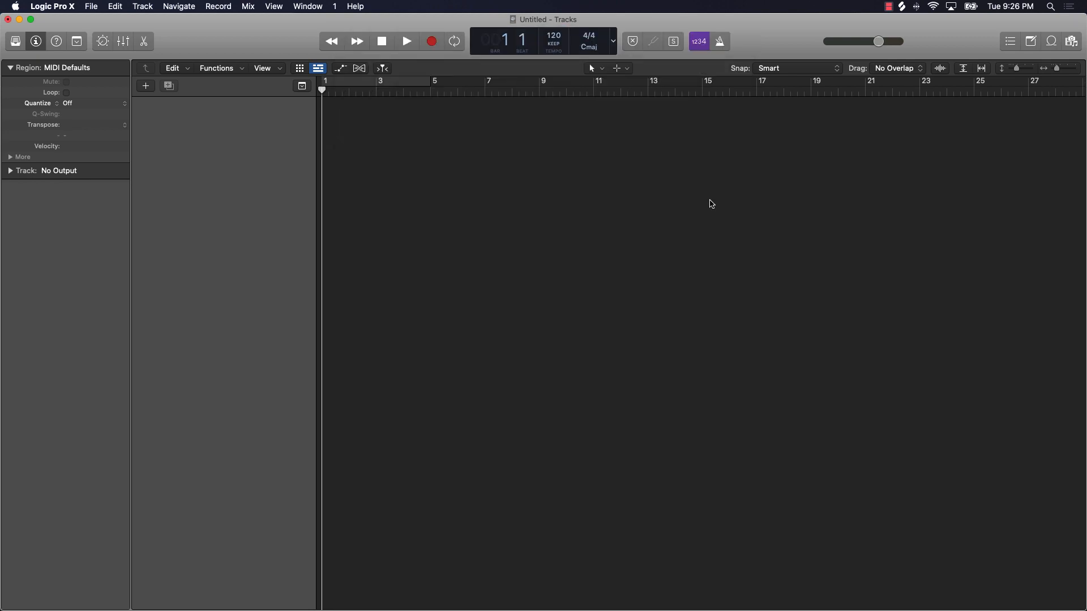
left_click_drag(743, 184, 540, 87)
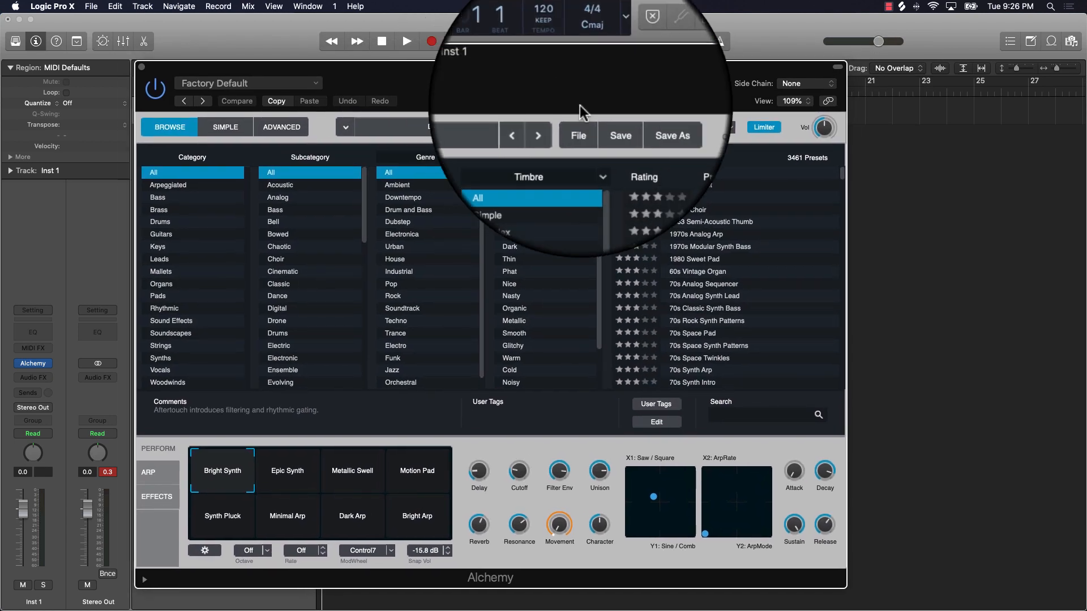
Look through the full Alchemy preset list down to its end
scroll(730, 196, "down", 15)
scroll(730, 198, "down", 20)
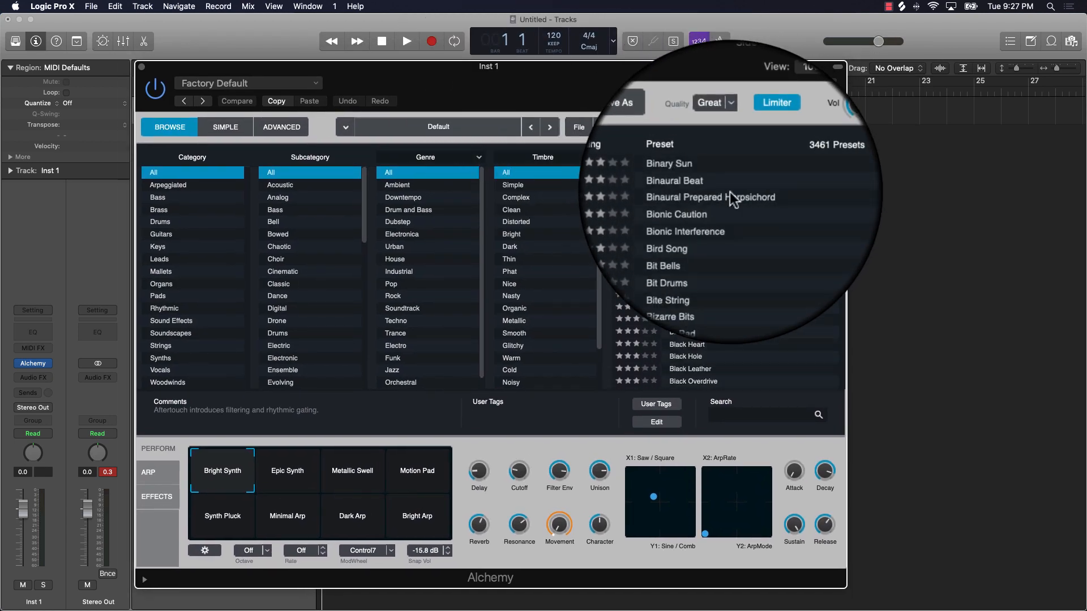
scroll(727, 192, "down", 20)
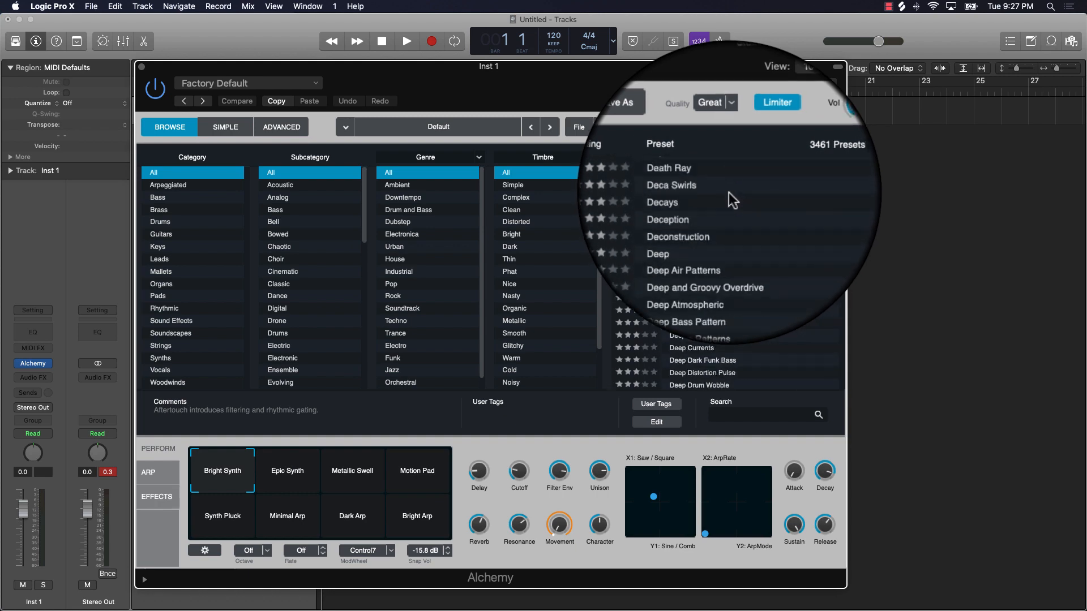
scroll(730, 198, "down", 20)
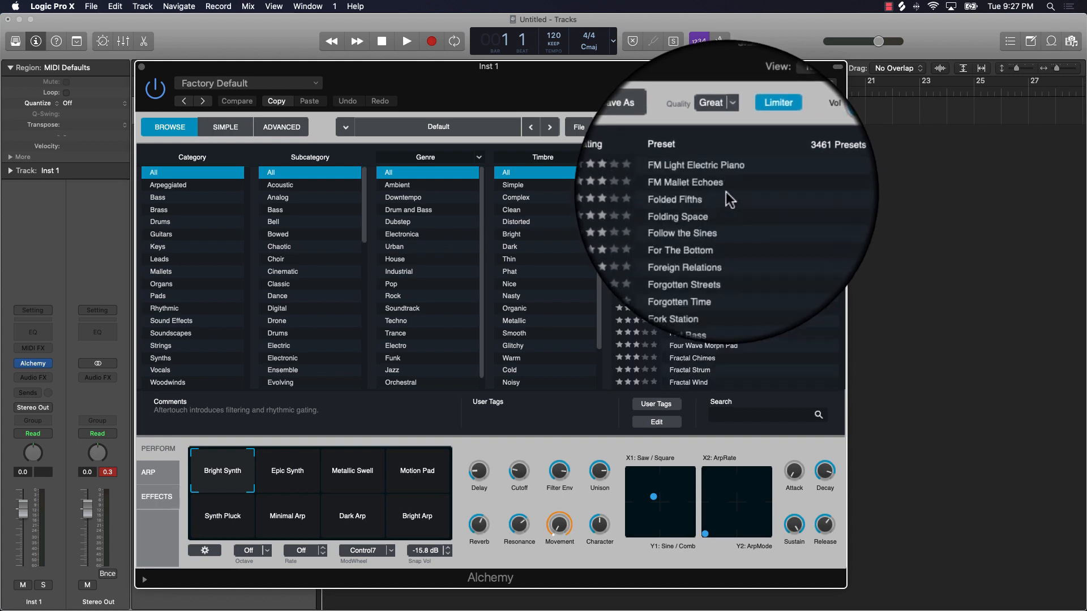
scroll(723, 201, "down", 20)
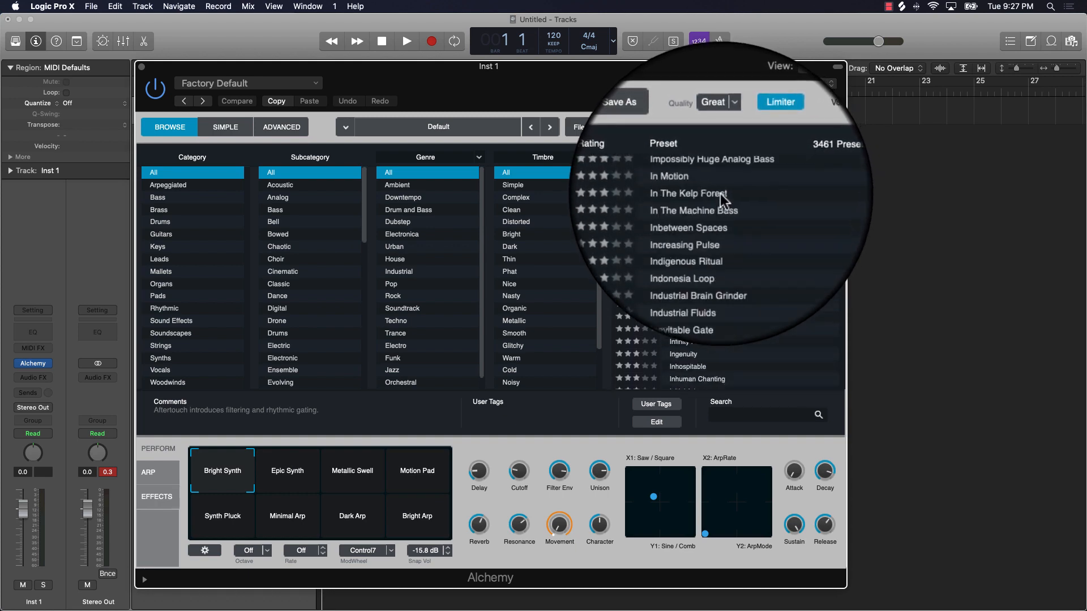
scroll(724, 198, "down", 20)
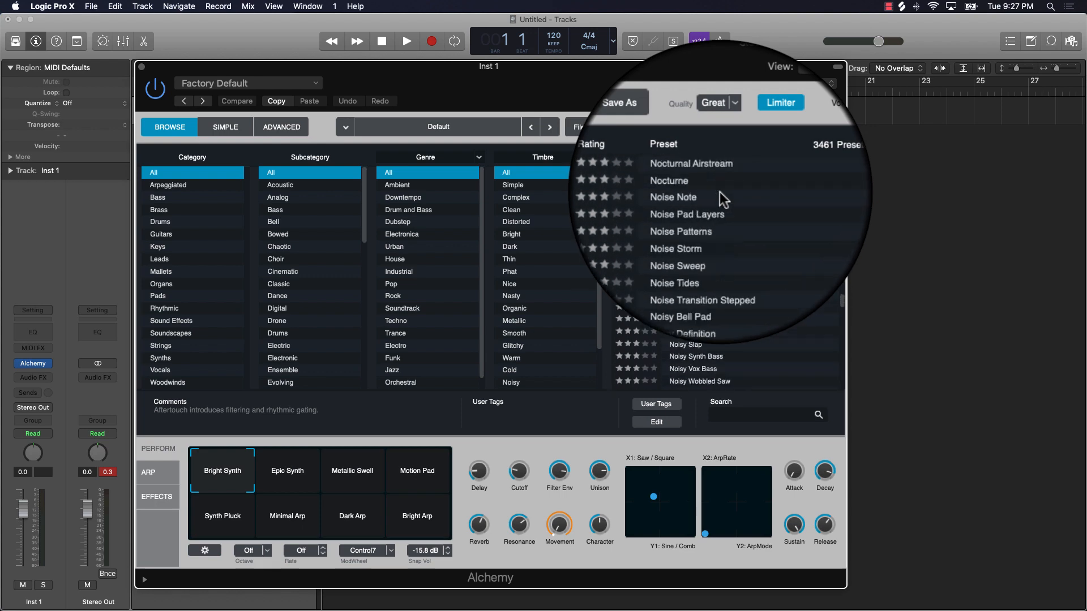
scroll(720, 198, "down", 20)
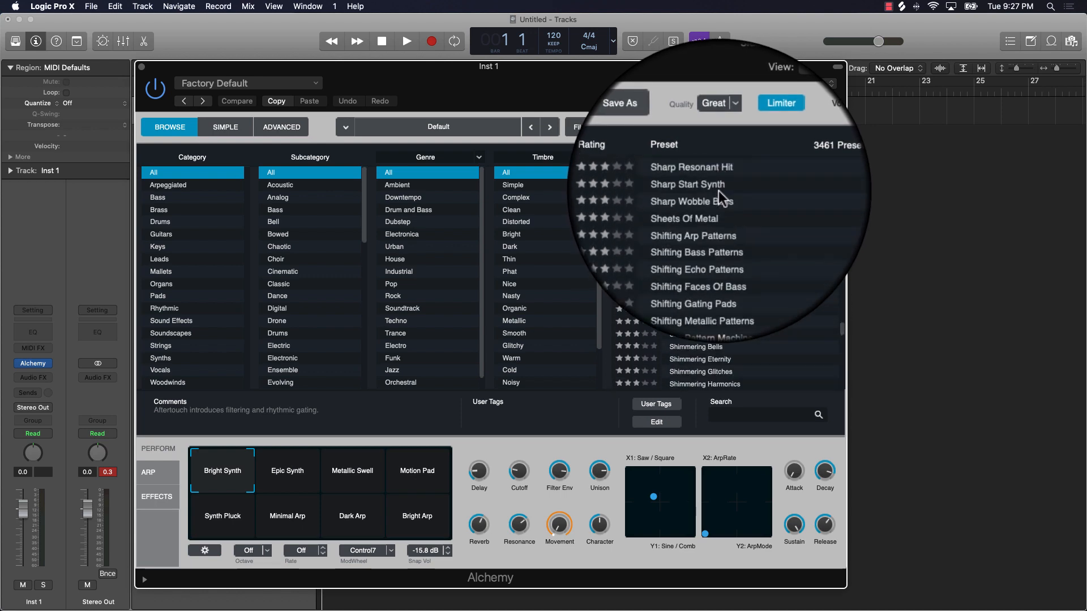
scroll(717, 195, "down", 20)
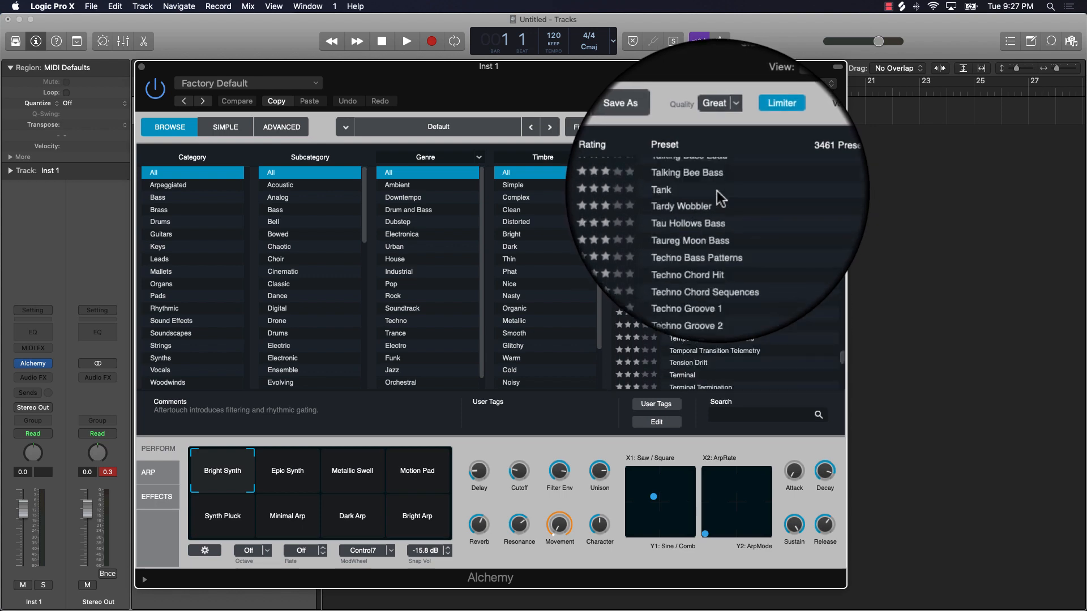
scroll(716, 195, "down", 6)
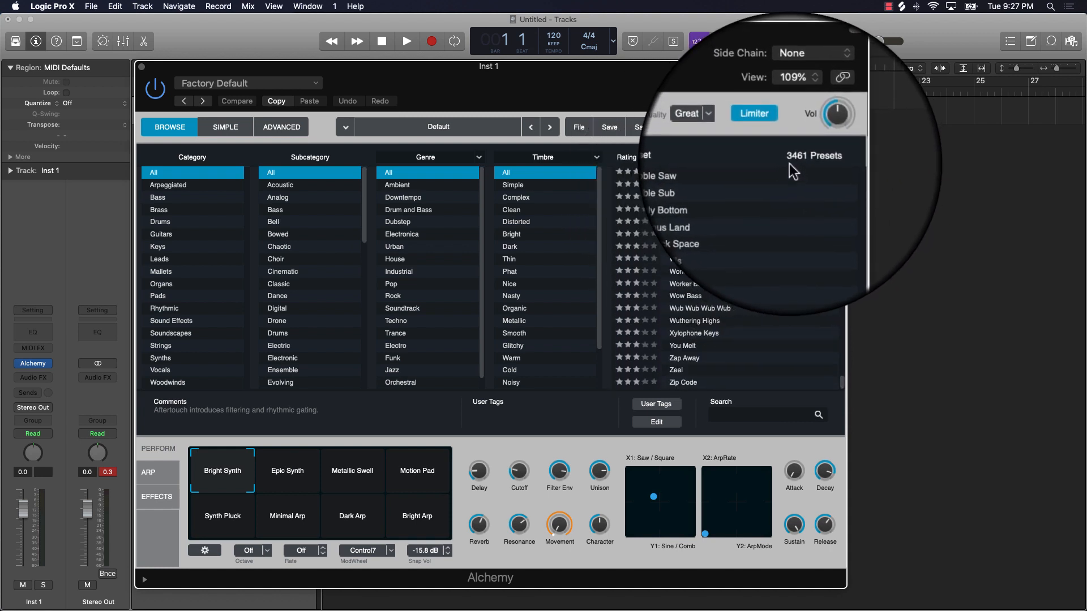
Load the Glass Space preset from the full Alchemy preset list
scroll(794, 244, "up", 20)
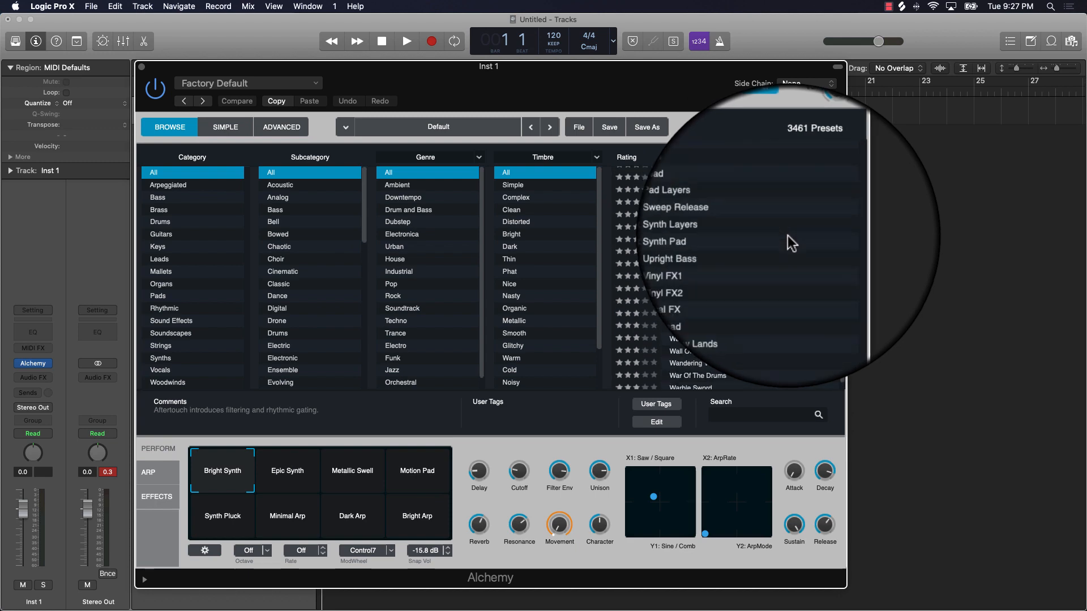
scroll(784, 245, "up", 20)
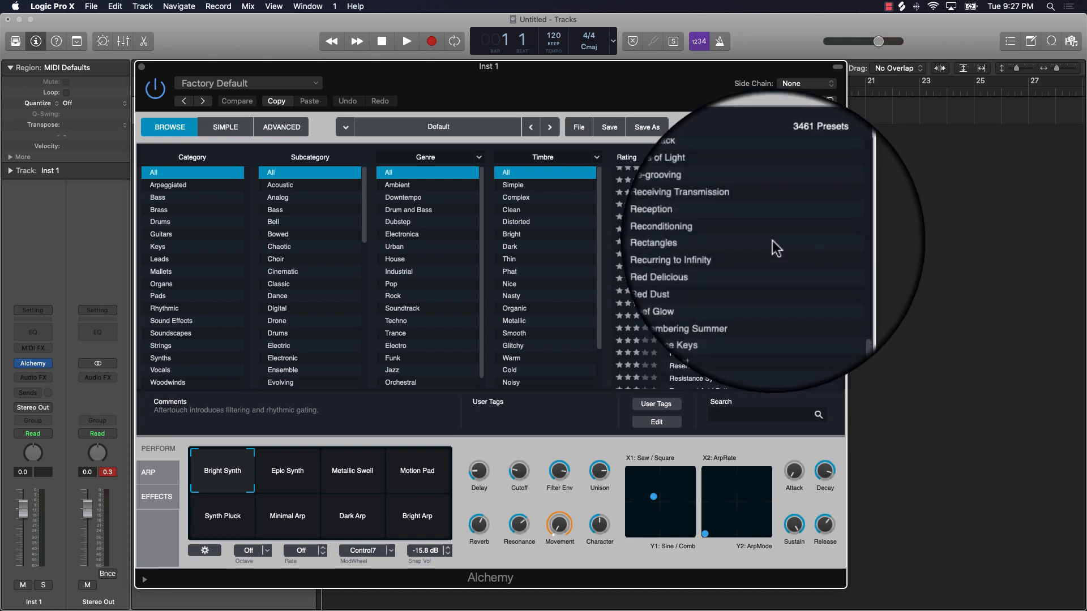
scroll(744, 256, "up", 15)
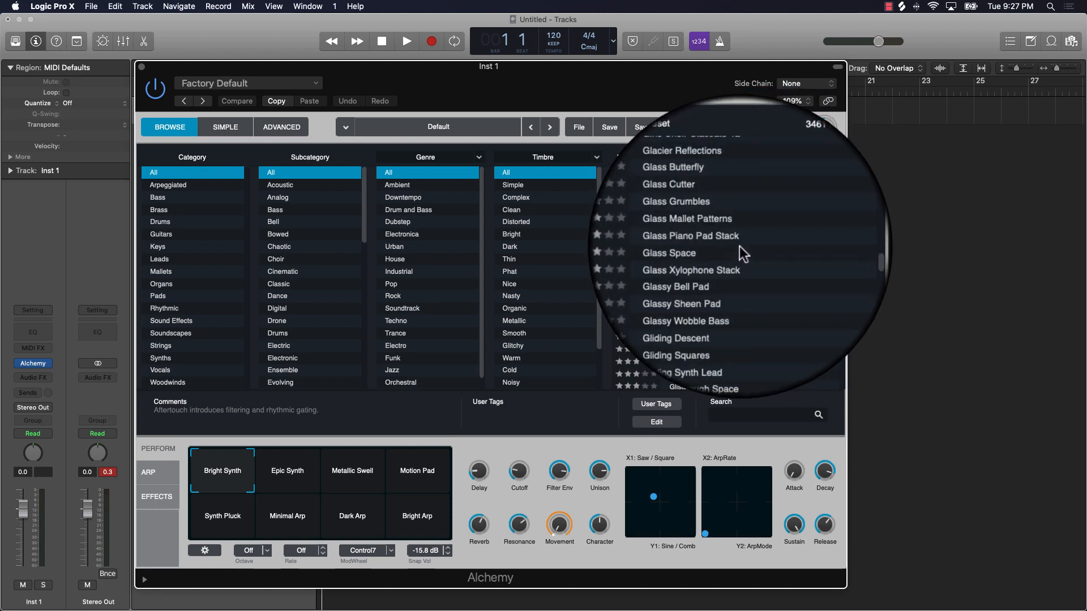
left_click(731, 256)
Search the Alchemy presets for "drum"
scroll(730, 256, "up", 20)
scroll(727, 258, "up", 10)
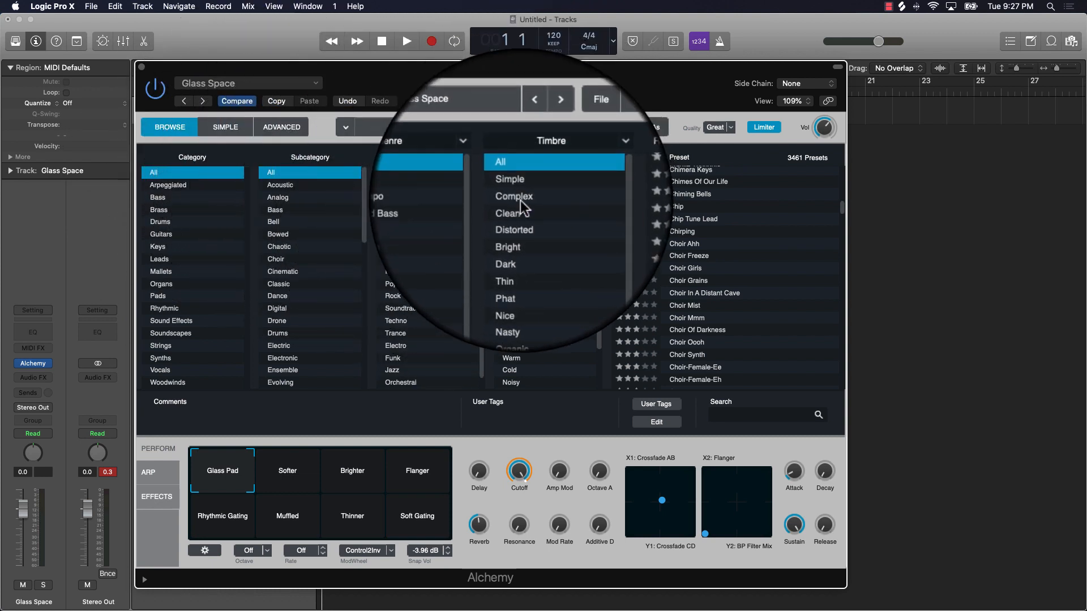
scroll(691, 249, "up", 8)
scroll(690, 250, "up", 5)
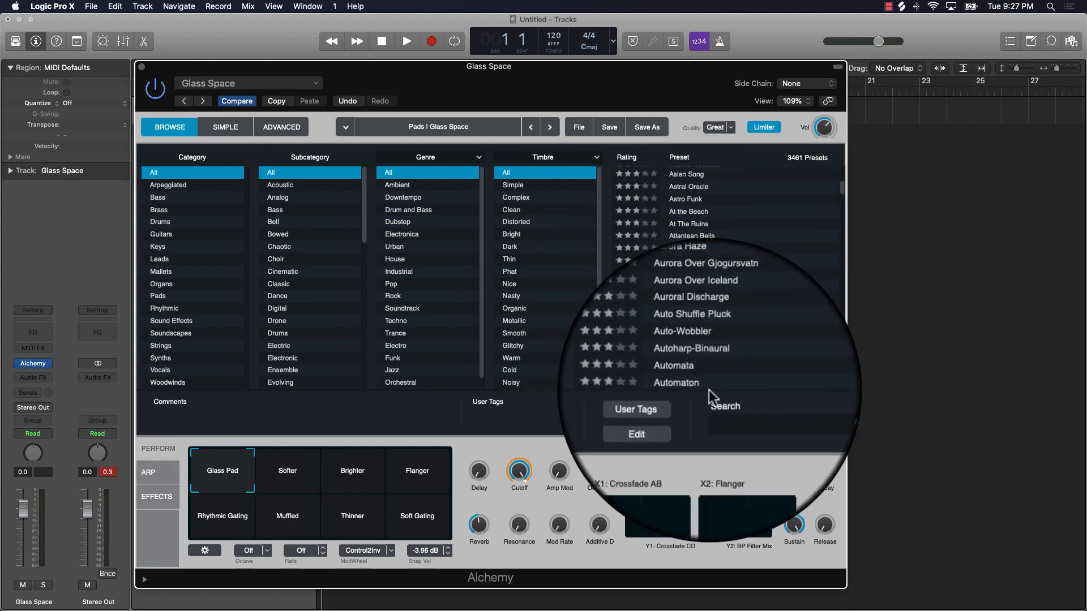
left_click(747, 419)
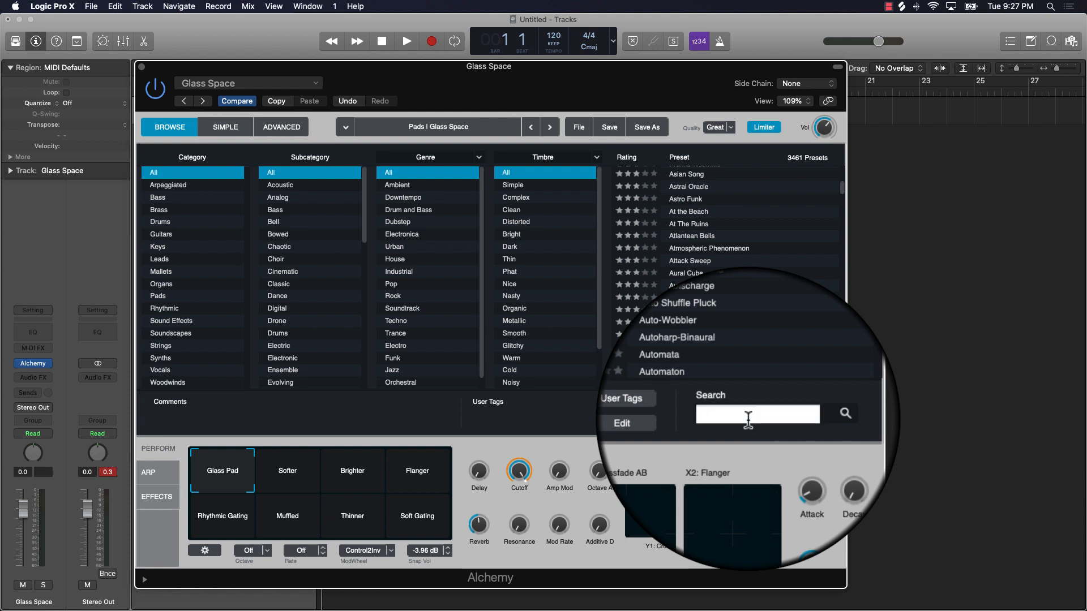
type("drum")
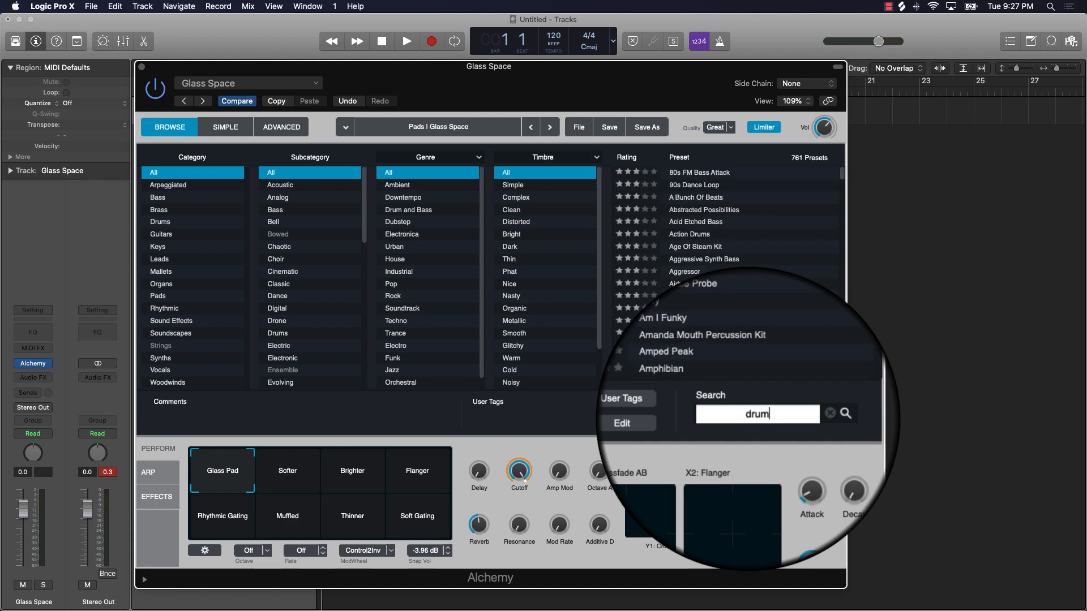
key("Return")
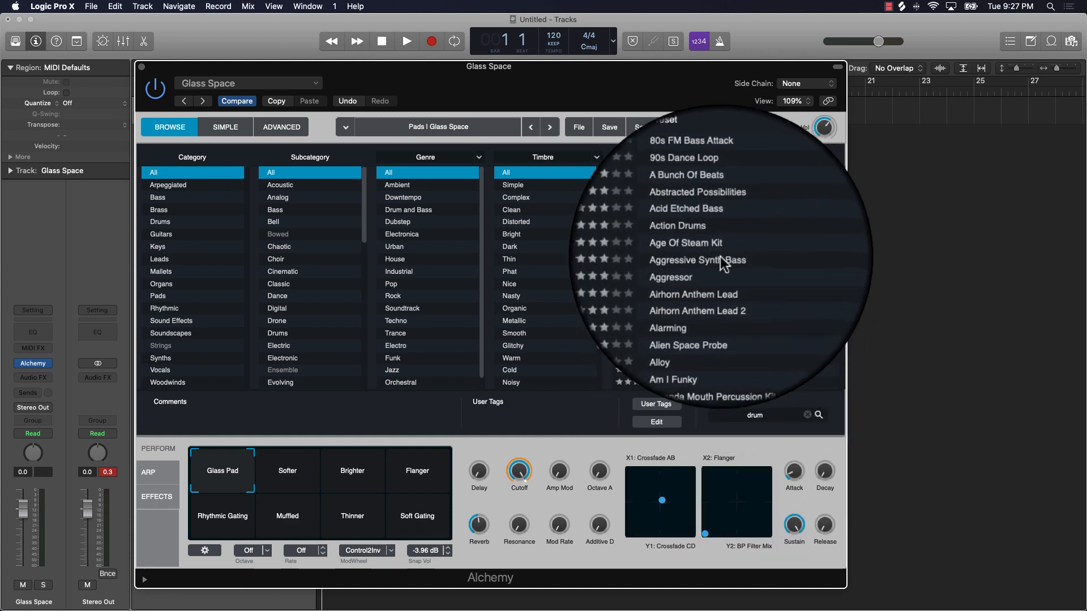
Load the Dirty Throb preset from the drum search results
scroll(721, 256, "down", 15)
scroll(723, 264, "down", 15)
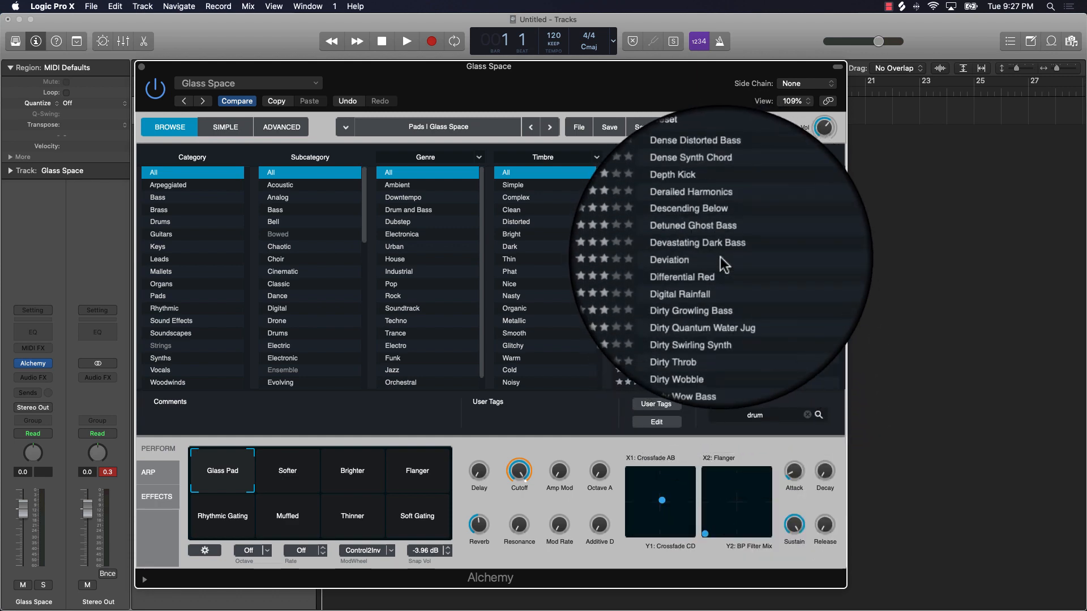
left_click(715, 254)
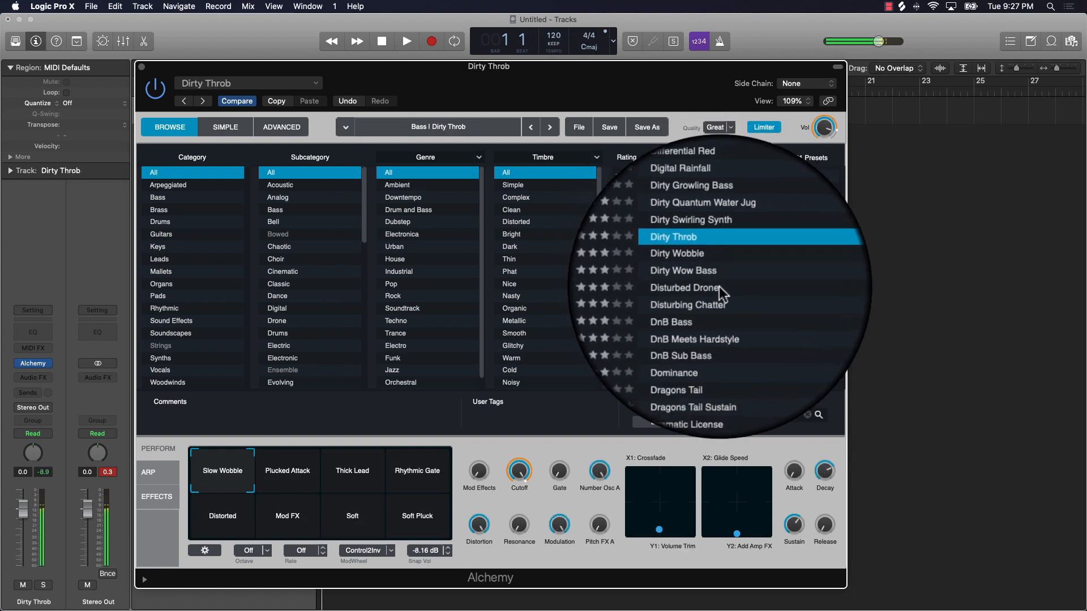
Clear the drum search and search the presets for "piano" instead
left_click(811, 418)
left_click(781, 416)
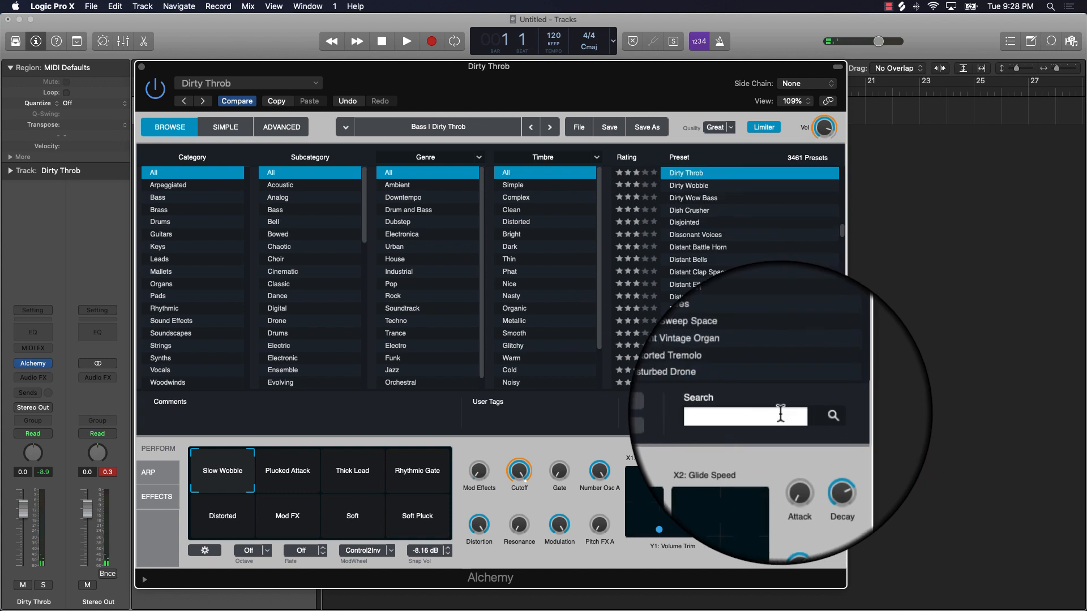
type("piano")
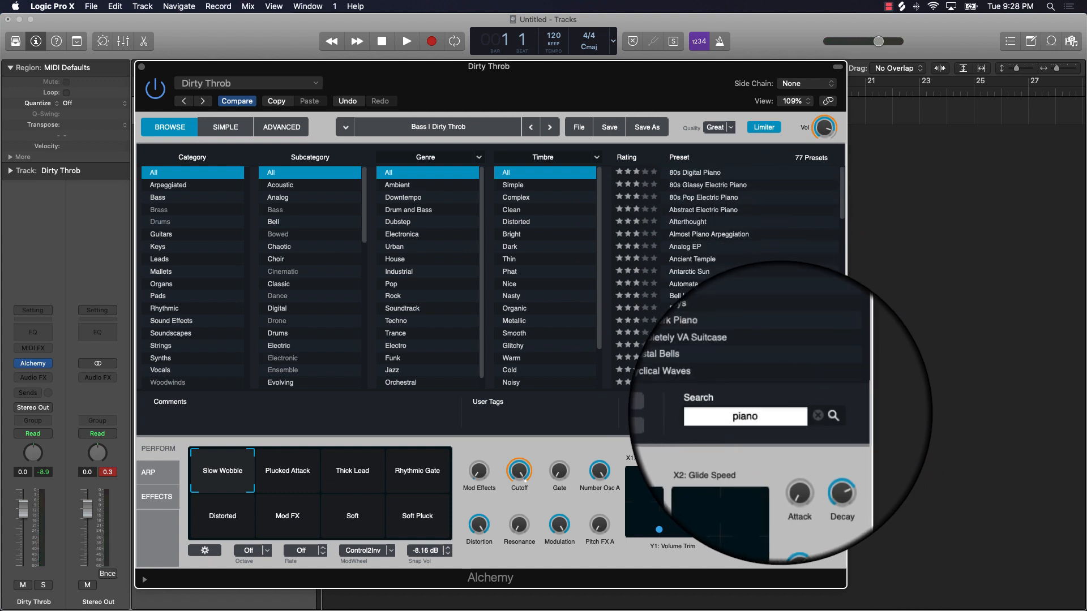
Audition the Analog EP, Chimera Keys and Cat In The Piano presets, finishing with Crystal Bells loaded
left_click(722, 248)
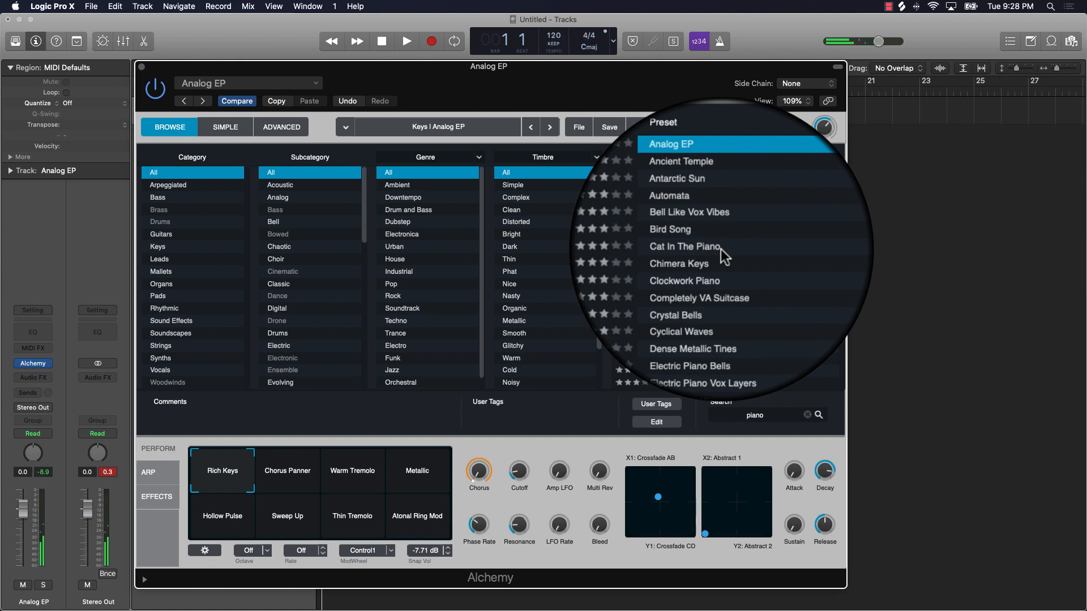
left_click(721, 256)
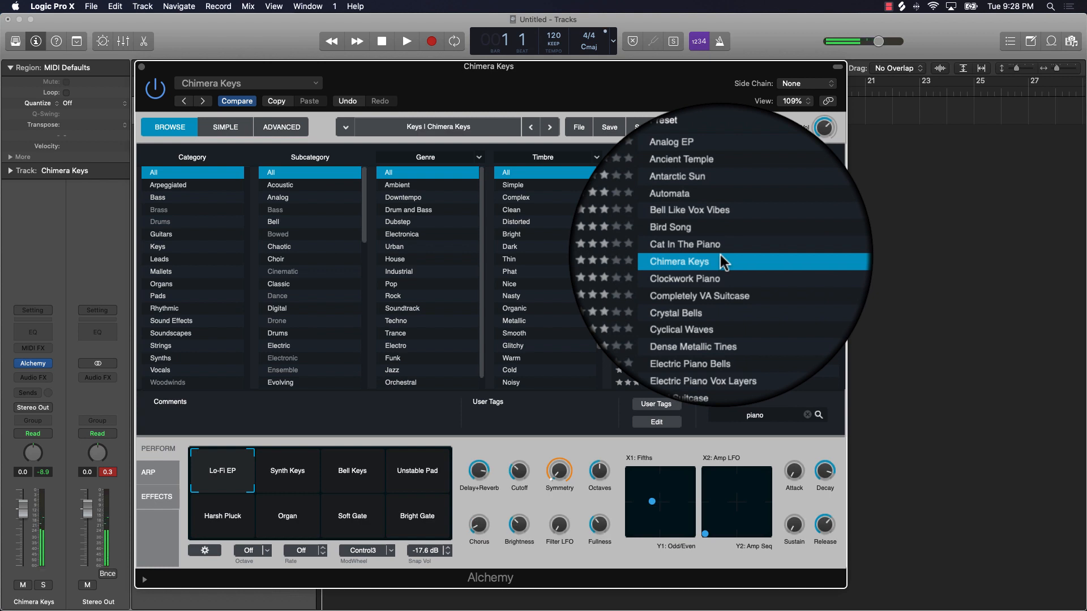
left_click(719, 246)
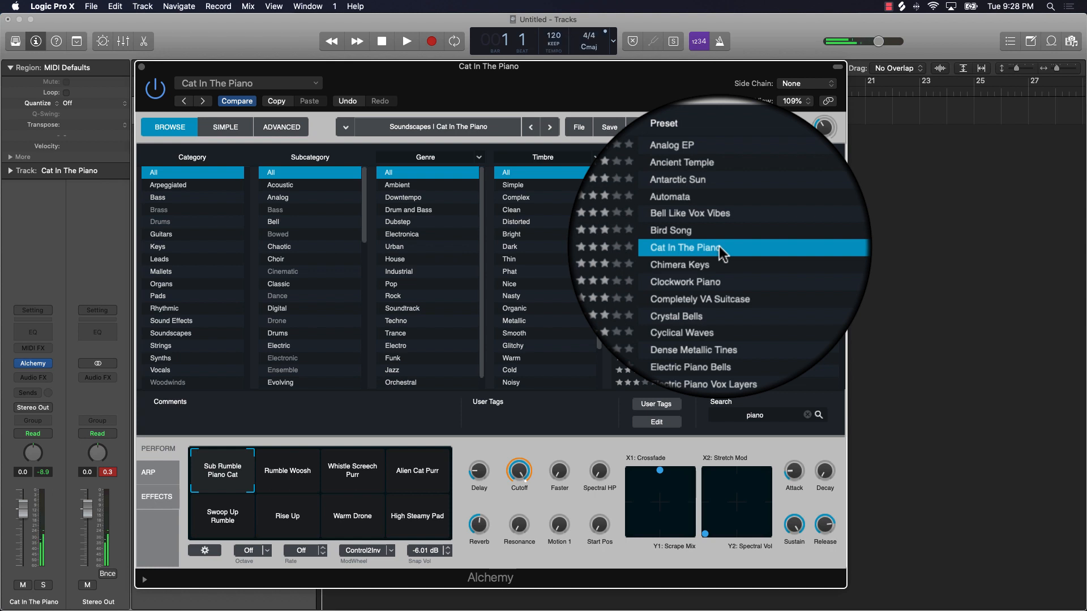
left_click(702, 316)
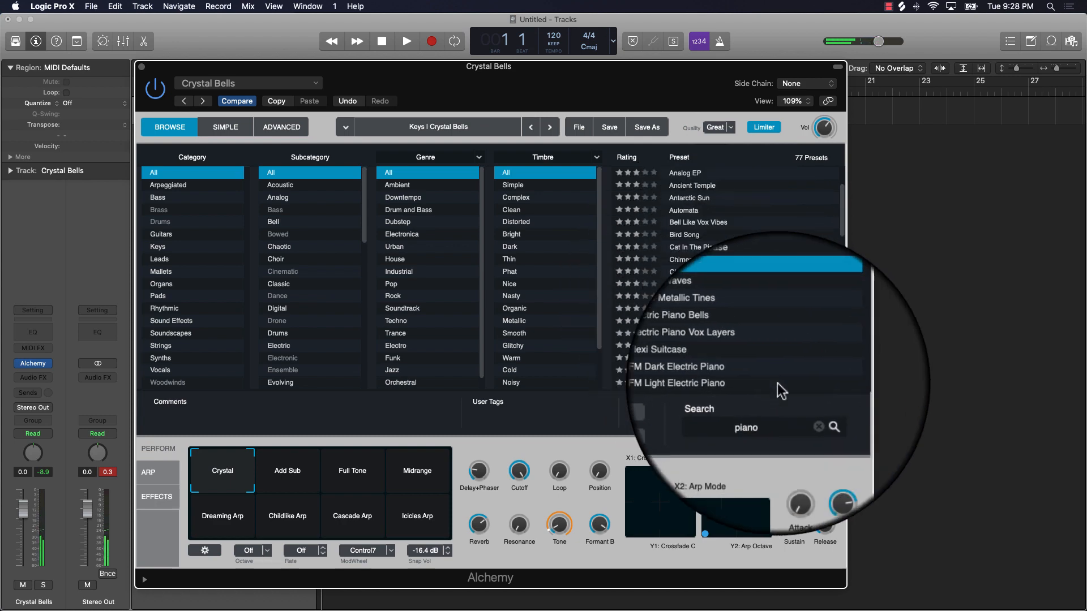
Clear the piano search and look through the unfiltered preset list
left_click(807, 415)
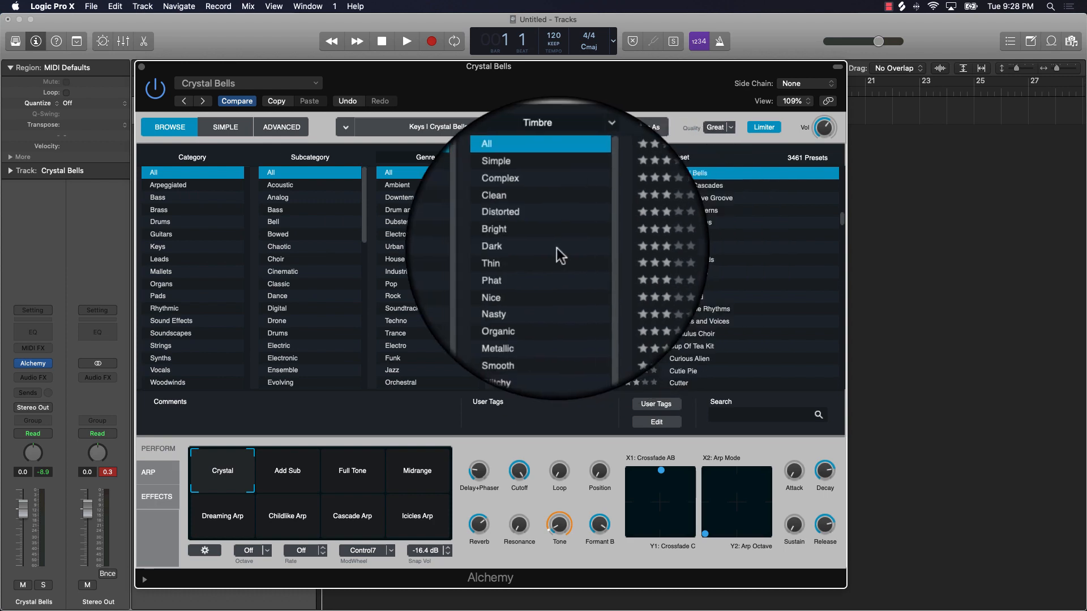
scroll(708, 274, "down", 20)
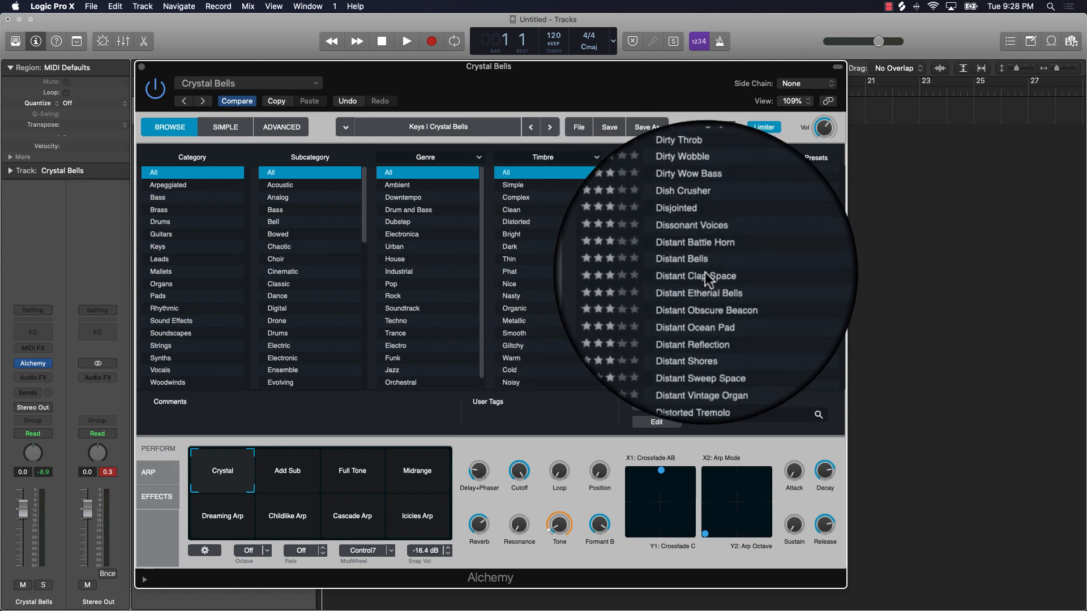
scroll(702, 274, "down", 10)
scroll(655, 279, "up", 20)
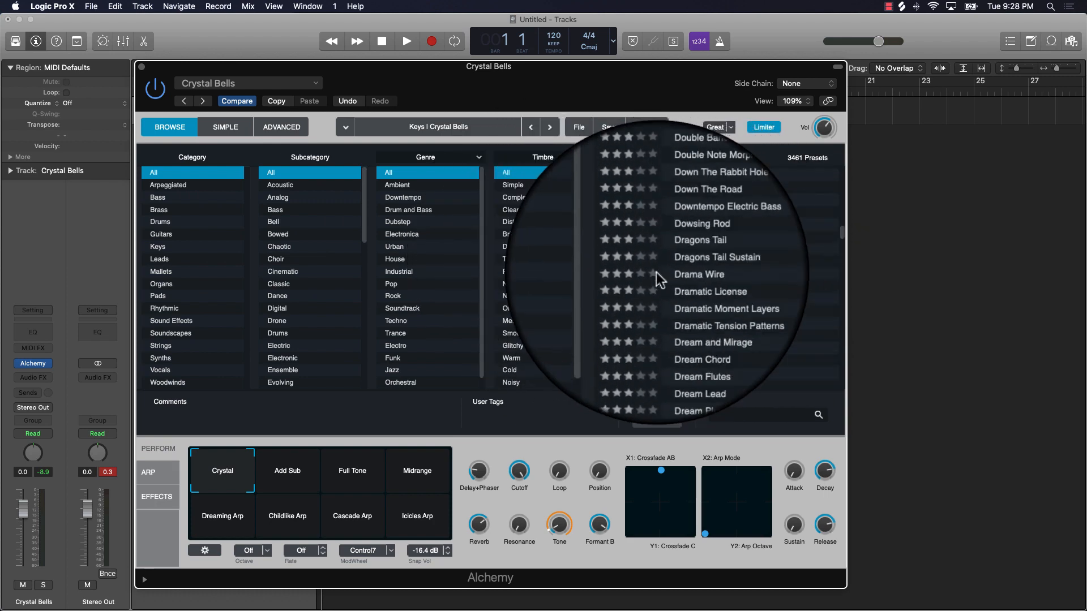
Filter the presets by category Bass, subcategory Acoustic, genre Pop and timbre Bright
left_click(182, 198)
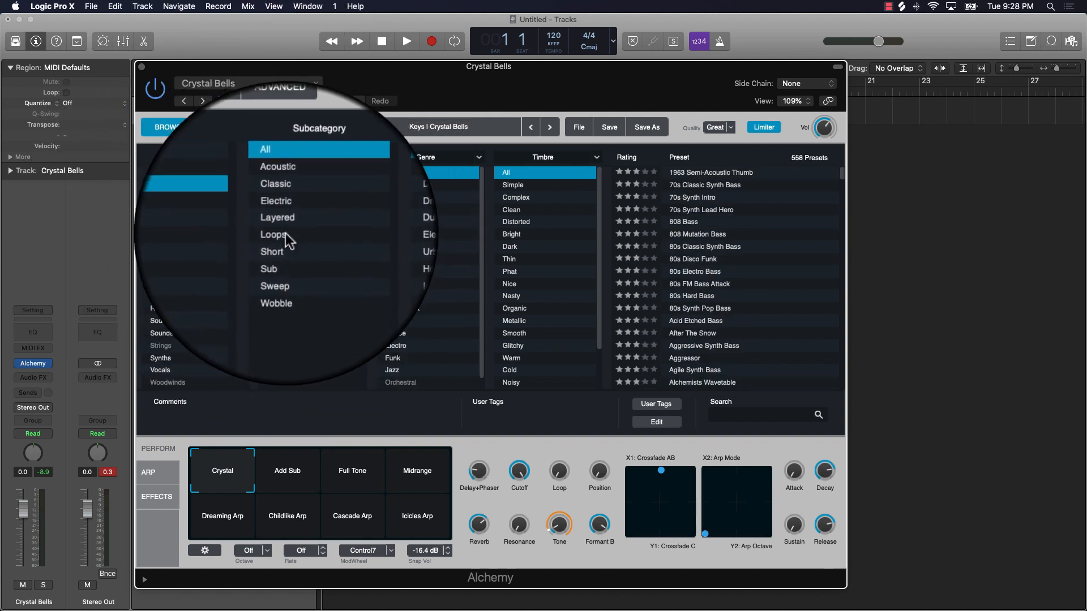
left_click(291, 186)
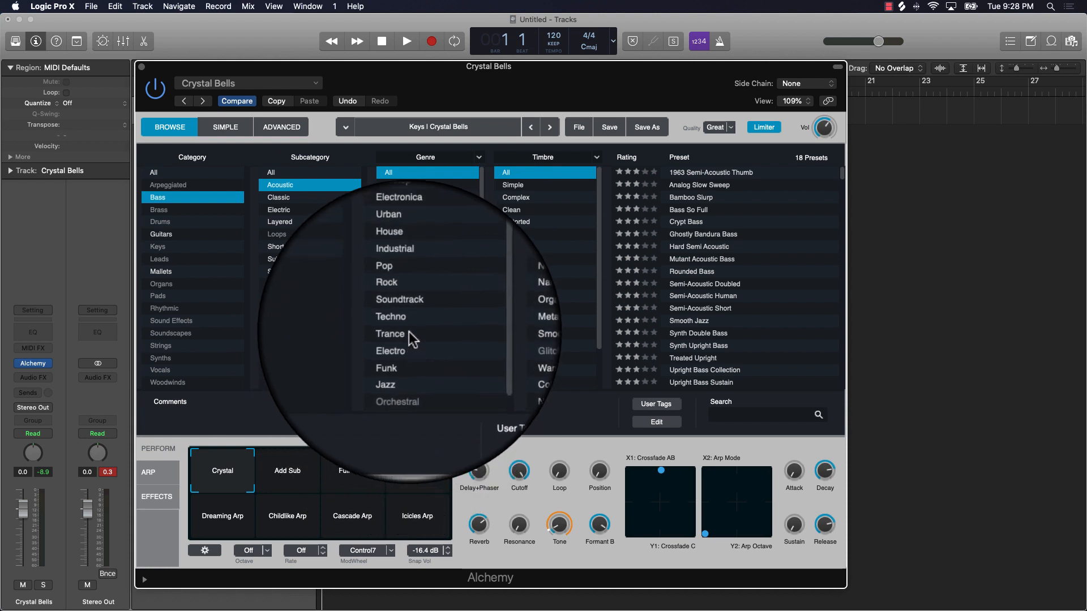
left_click(409, 284)
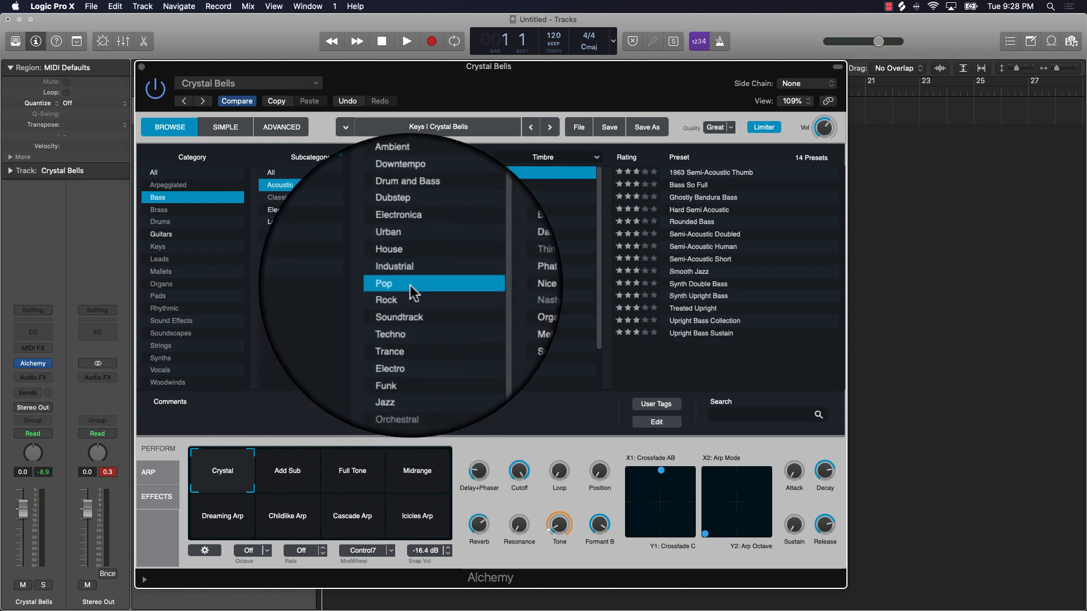
left_click(519, 235)
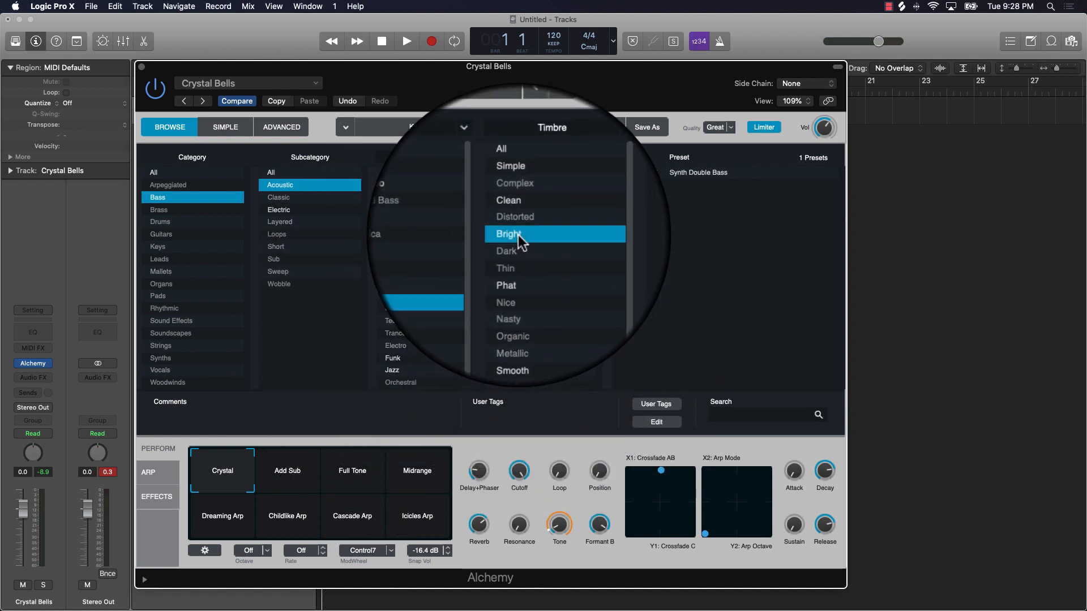
Audition the Synth Double Bass preset and reset the category, genre and timbre filters to All
left_click(719, 172)
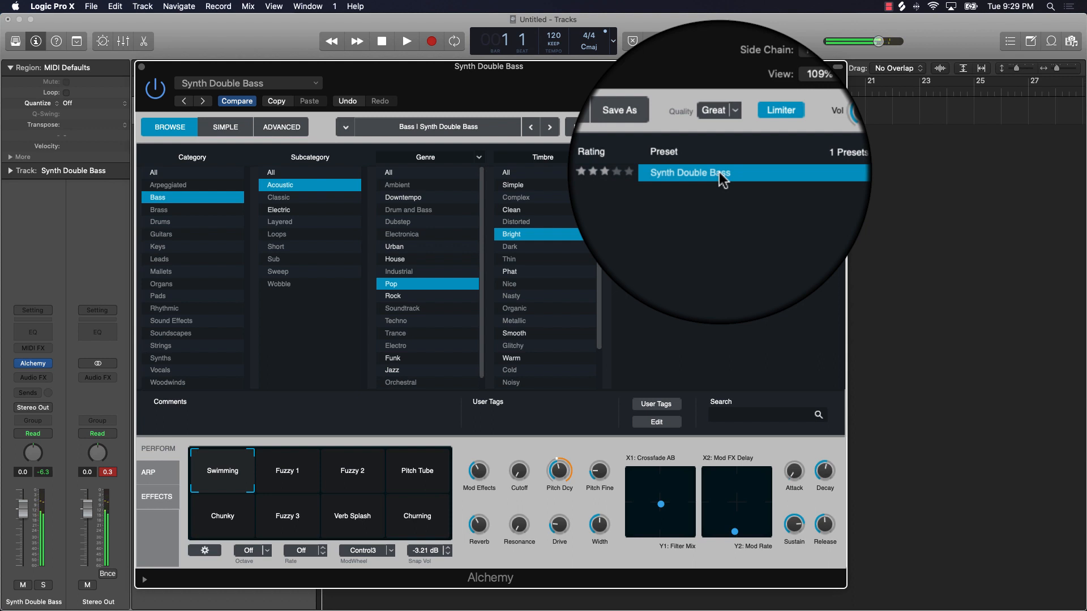
left_click(202, 175)
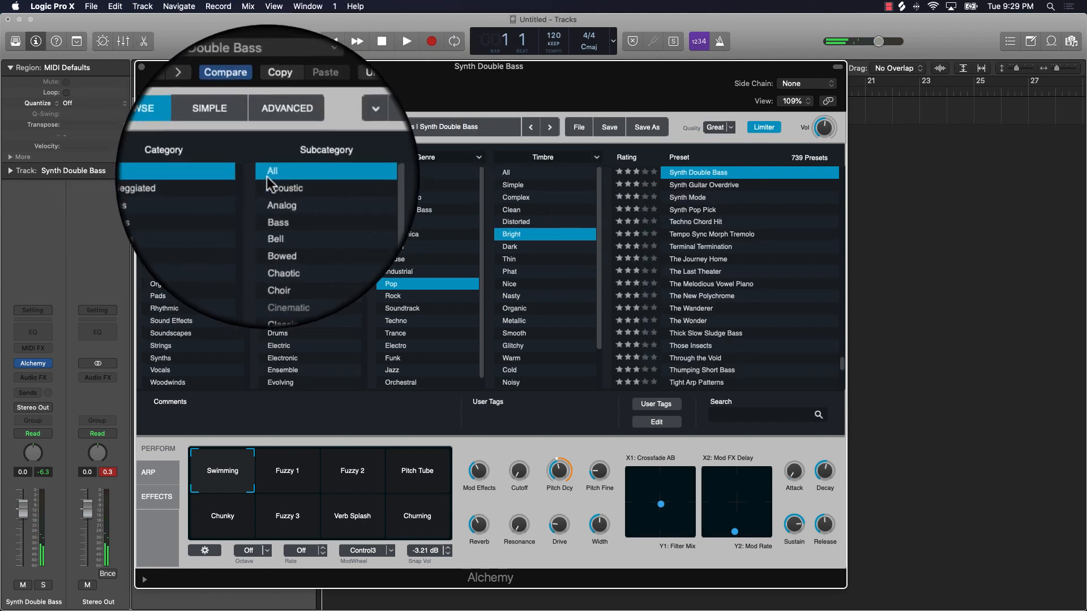
left_click(396, 173)
left_click(506, 172)
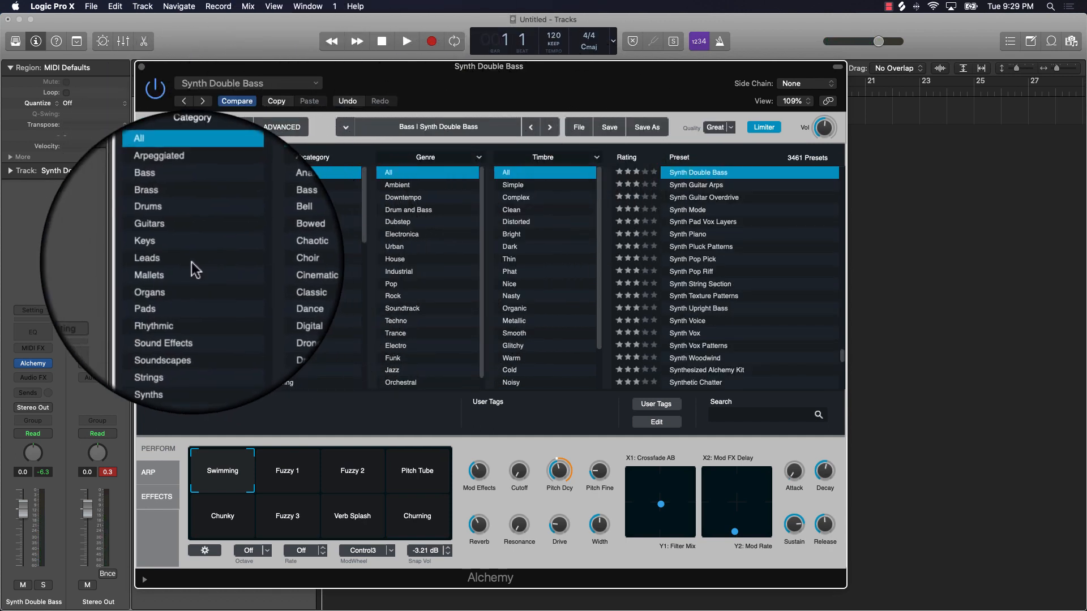
Filter the presets by Leads, Digital, Dubstep and Dark, and audition Arctic Noise Lead before loading Classic Techno Lead
left_click(174, 262)
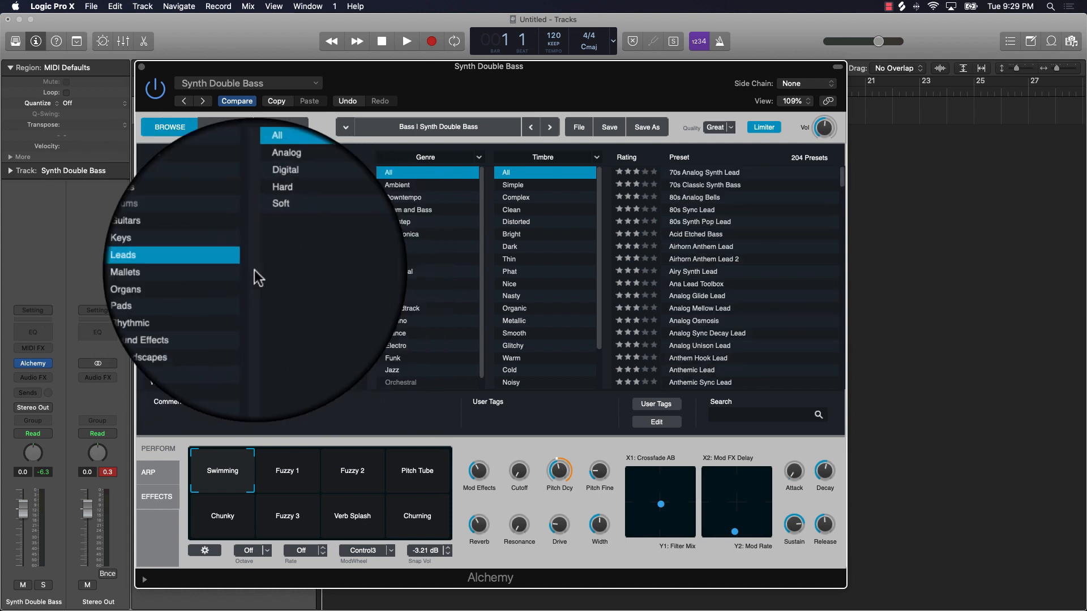
left_click(293, 199)
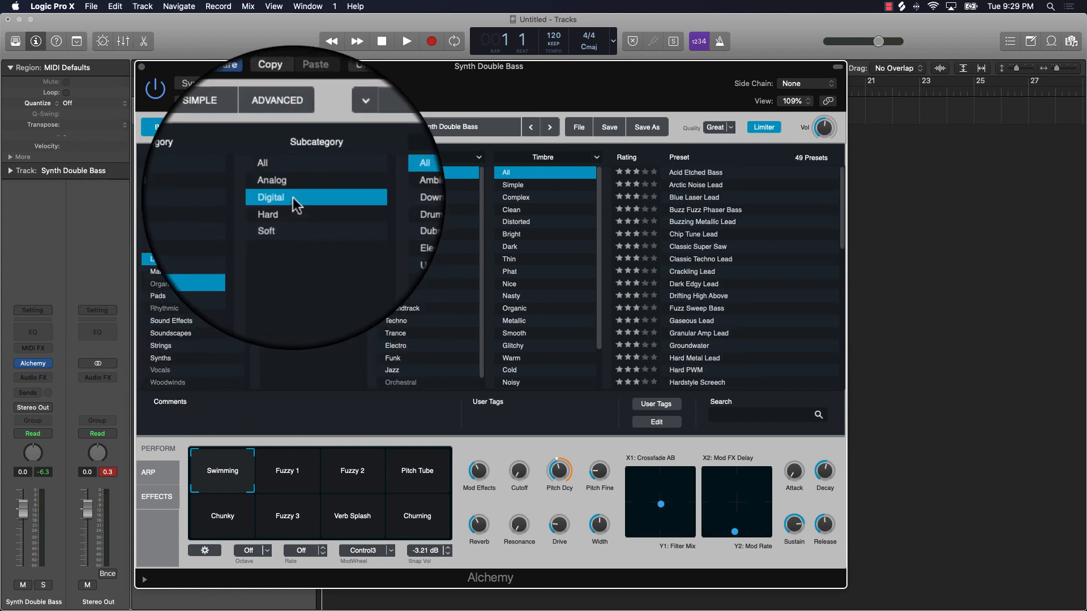
left_click(396, 222)
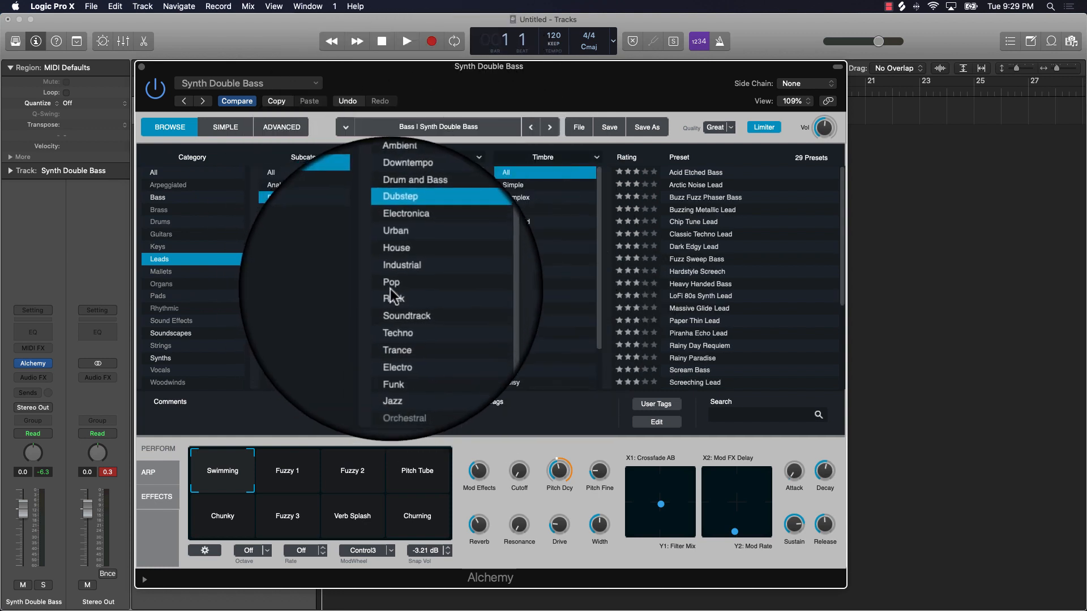
left_click(508, 247)
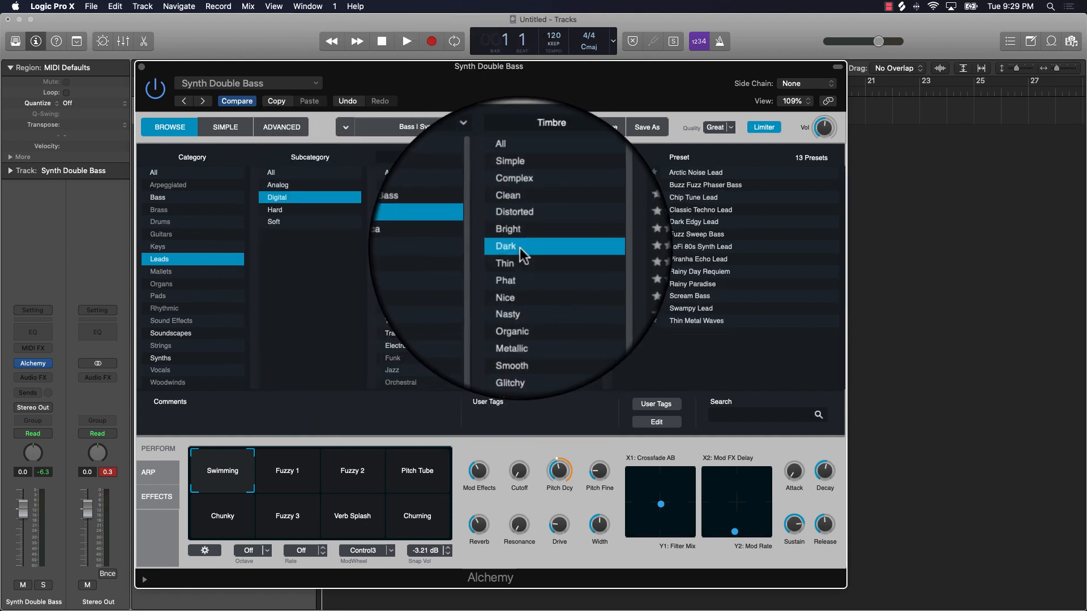
left_click(701, 175)
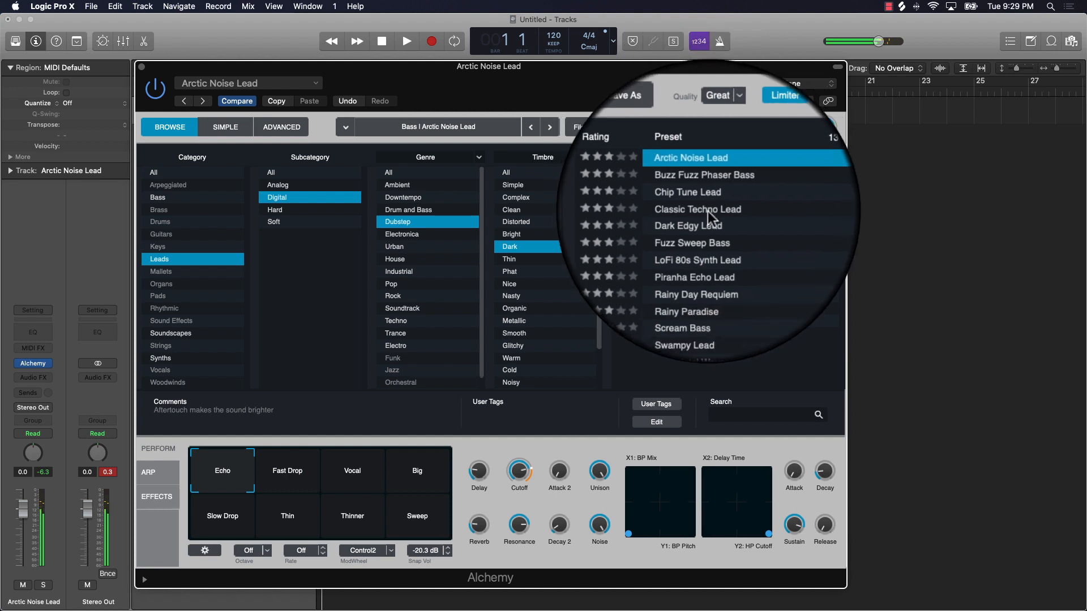
left_click(710, 225)
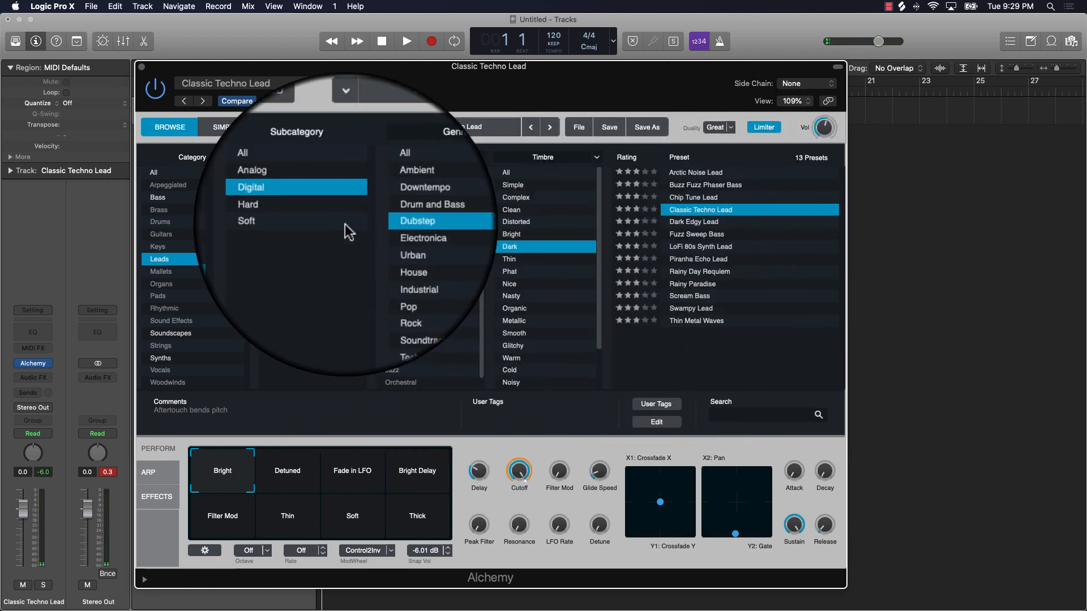
Reset the category, subcategory, genre and timbre filters to All and look further down the full preset list
left_click(153, 172)
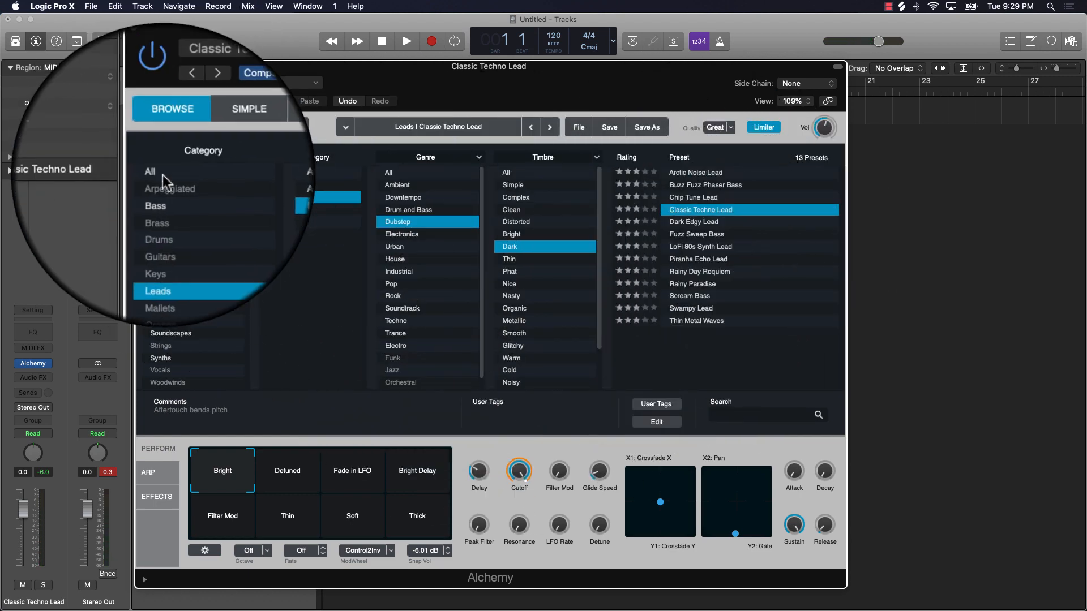
left_click(271, 172)
left_click(391, 172)
left_click(506, 175)
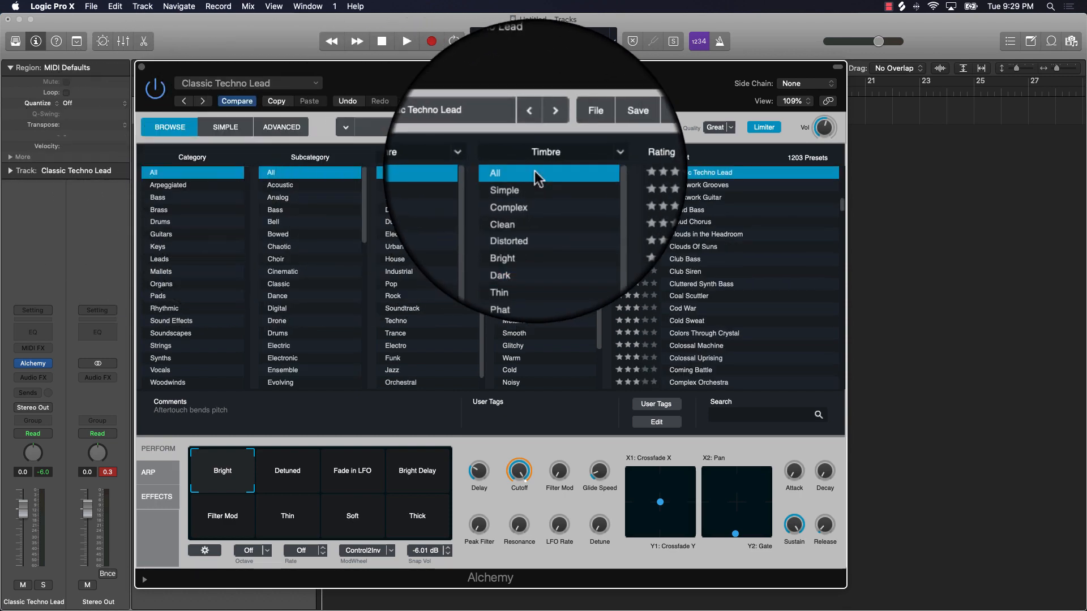
scroll(726, 310, "down", 20)
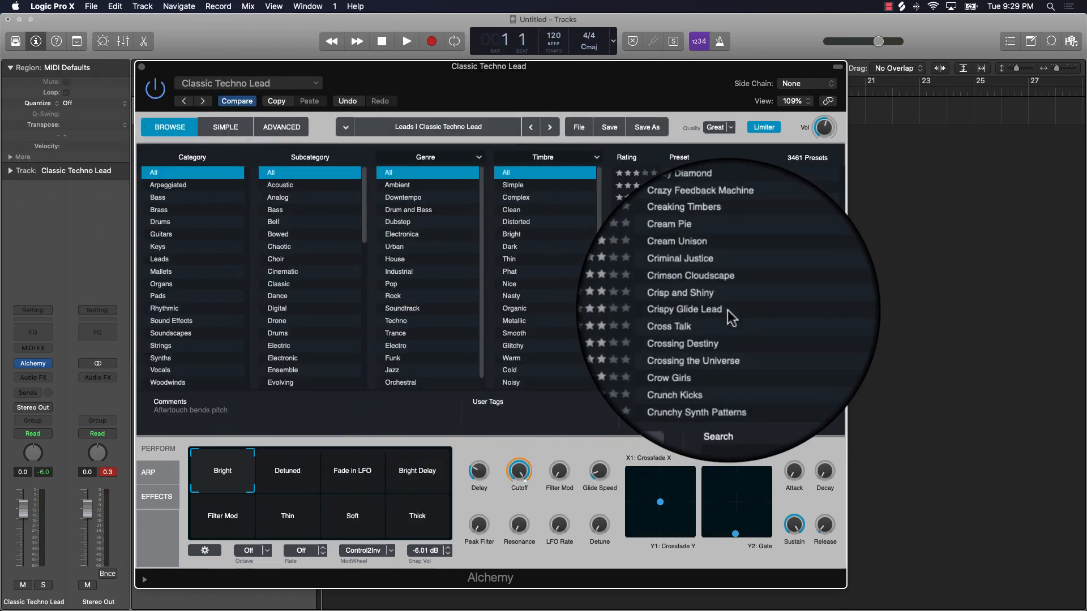
scroll(722, 311, "down", 15)
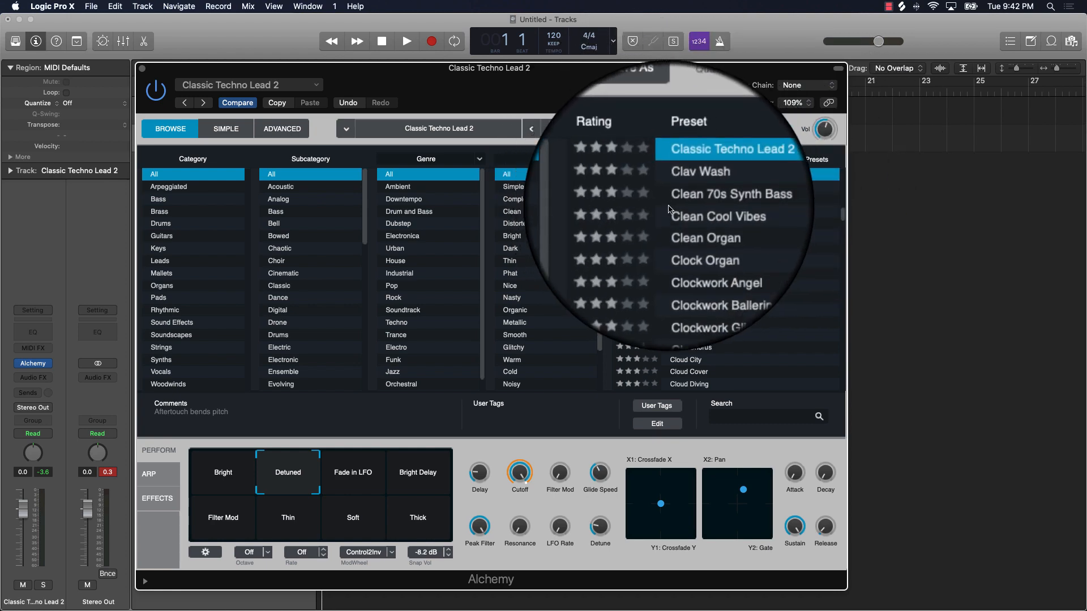
Find the Chaotic Machine Patterns preset in the list and give it a four-star rating
scroll(669, 209, "up", 3)
scroll(670, 209, "down", 6)
scroll(651, 192, "up", 10)
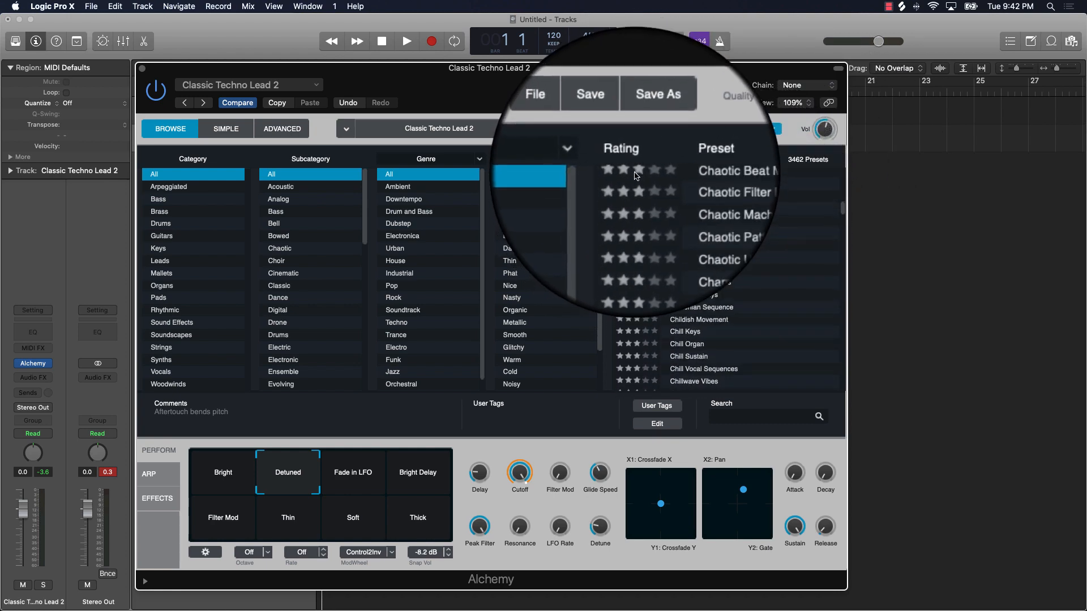
scroll(634, 174, "up", 2)
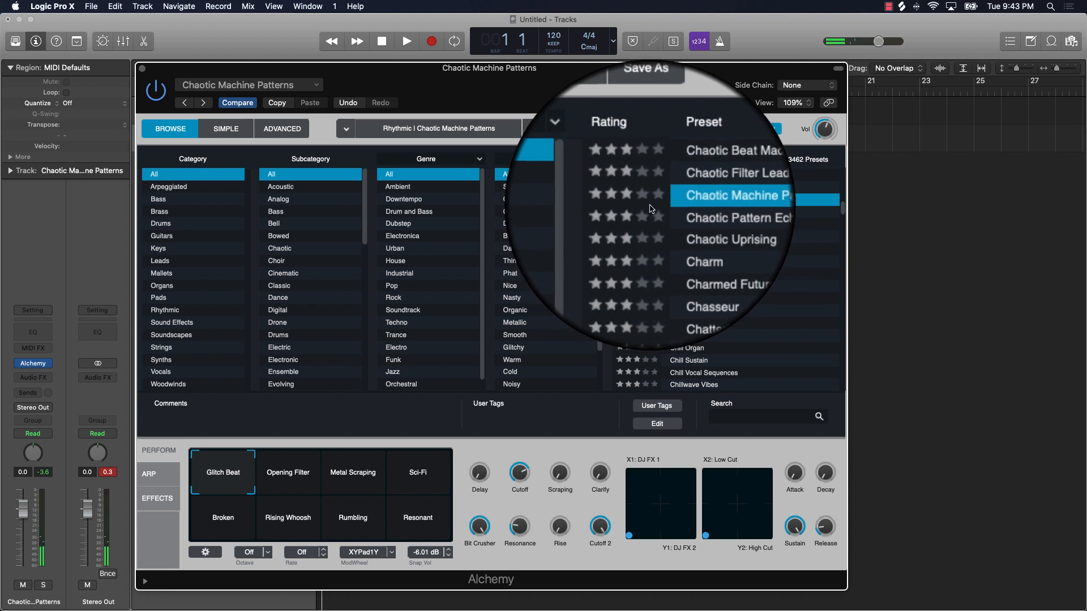
left_click(645, 200)
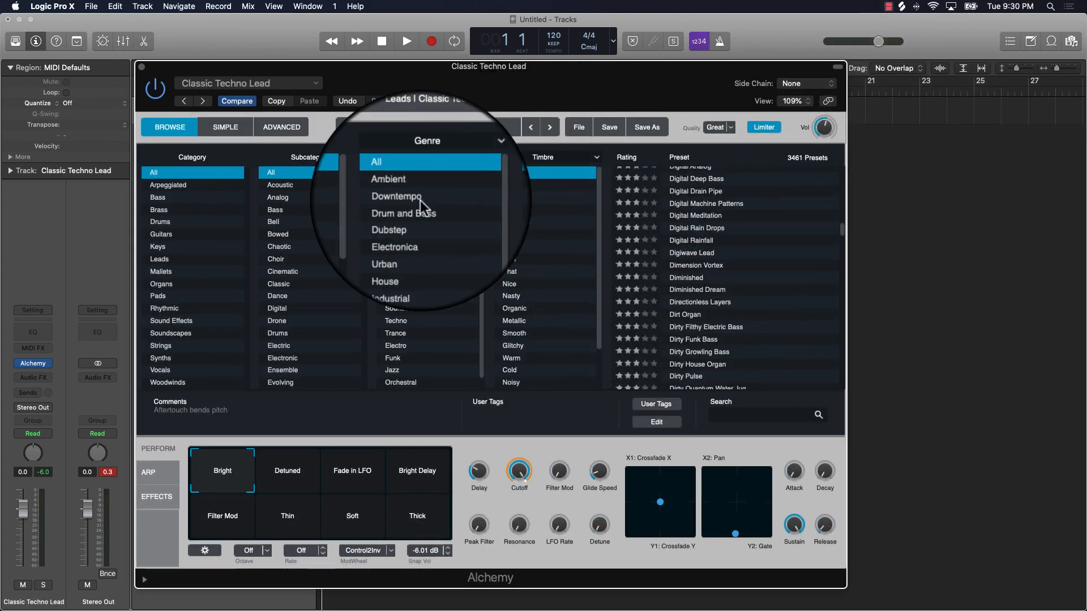
Switch to the Simple view and try moving the point in the X2 Pan / Y2 Gate pad
left_click(233, 128)
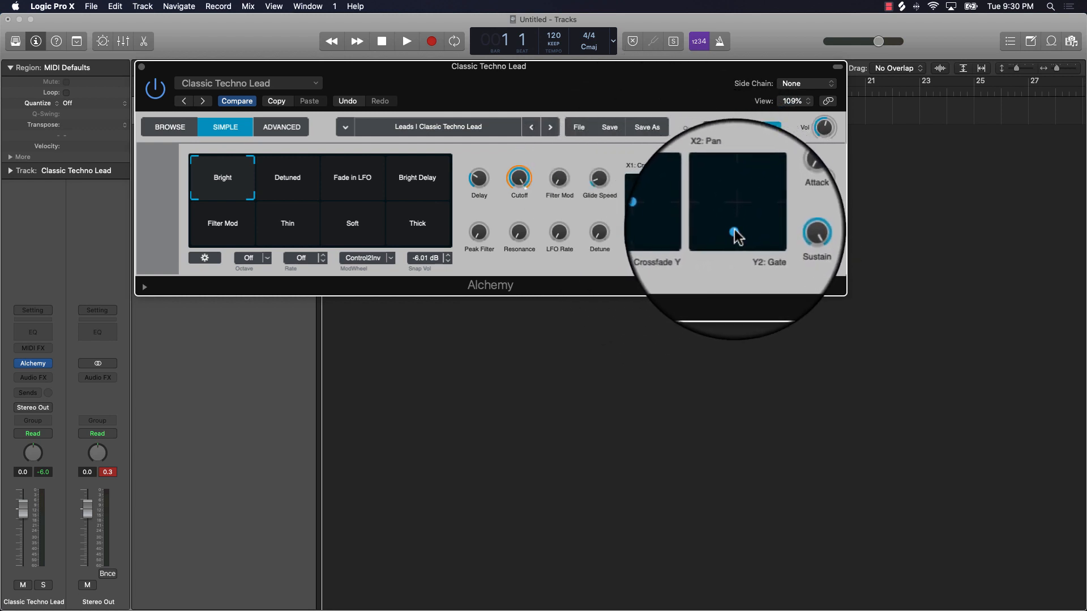
left_click_drag(734, 229, 772, 248)
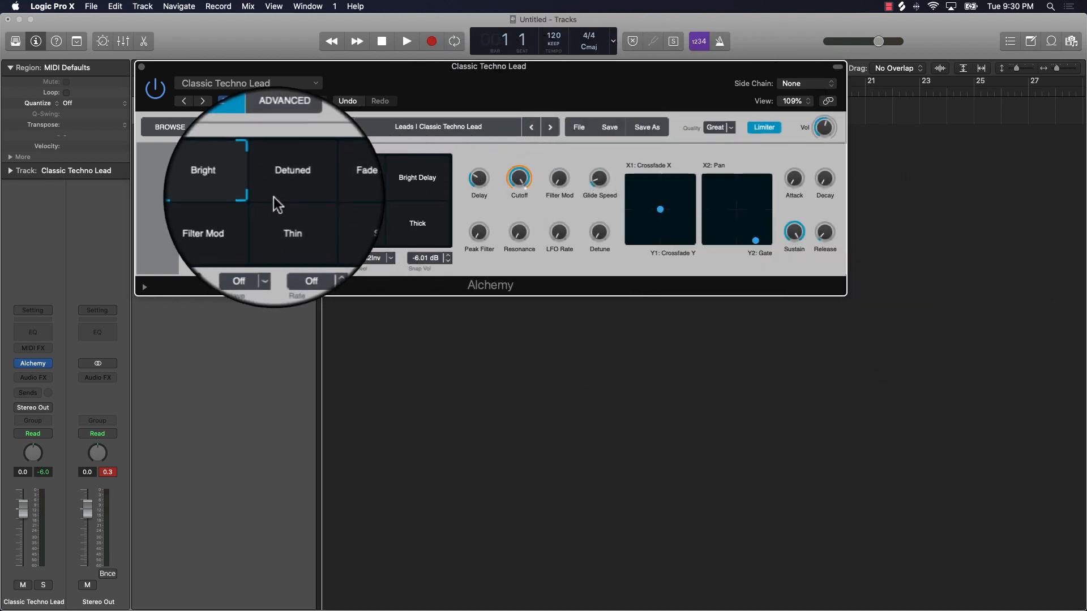
Audition the Detuned, Fade in LFO, Filter Mod and Soft snapshots of the Classic Techno Lead preset
left_click(294, 196)
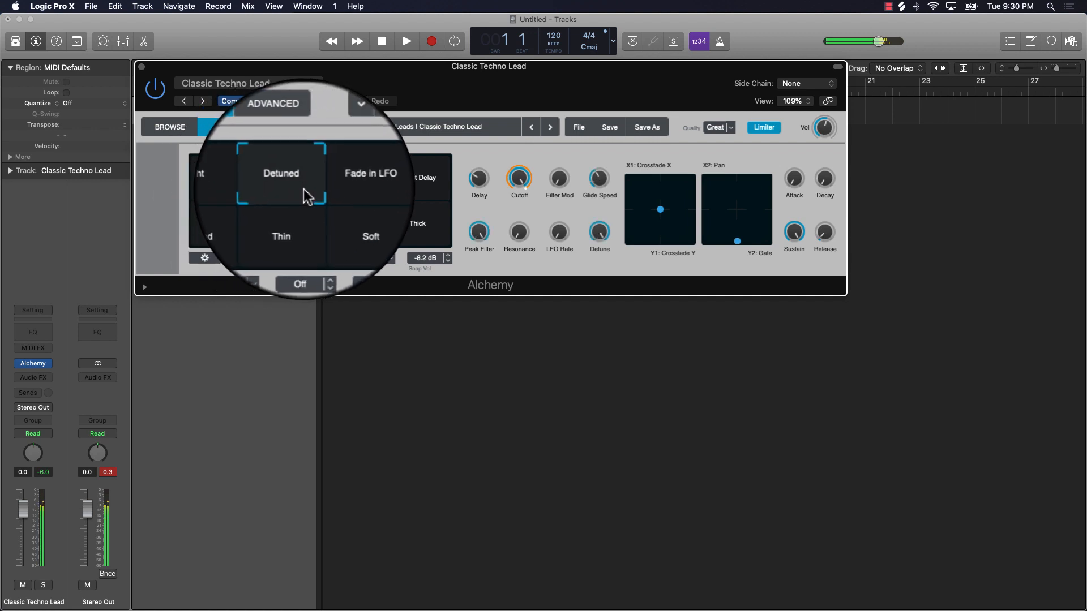
left_click(347, 195)
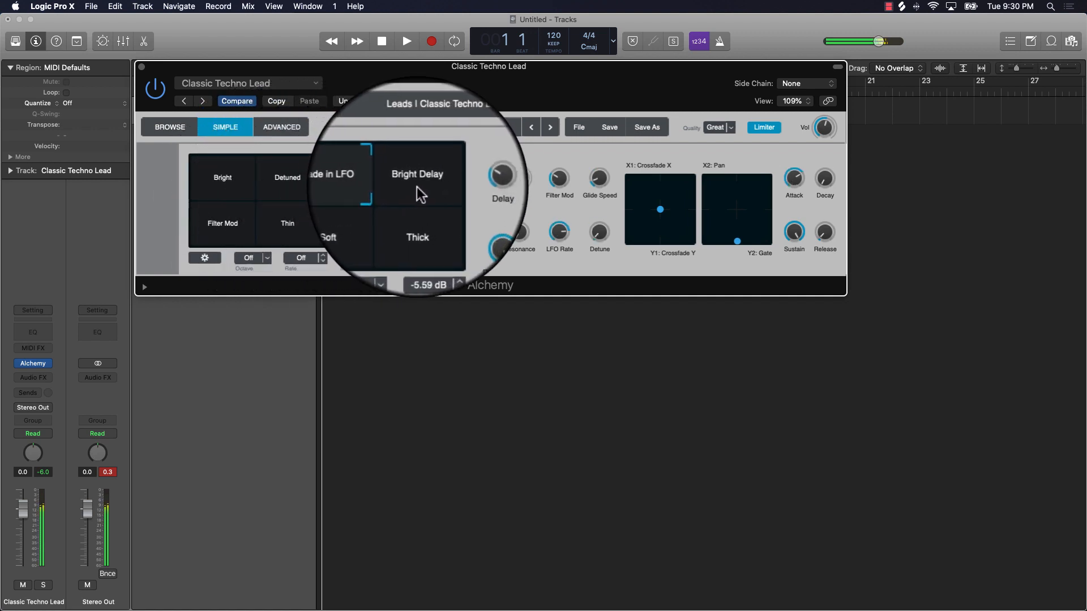
left_click(224, 226)
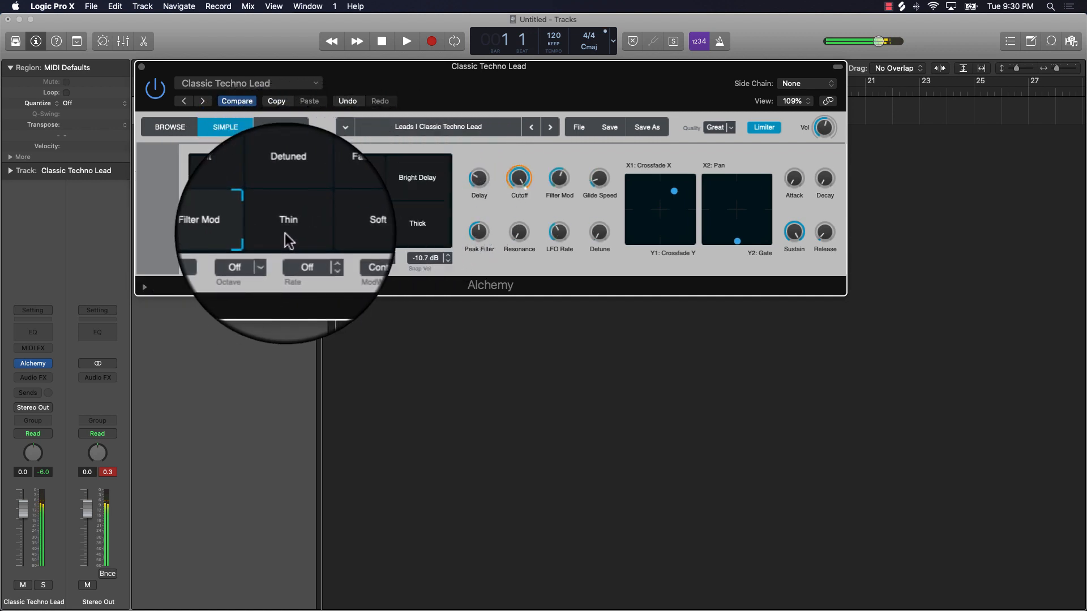
left_click(352, 223)
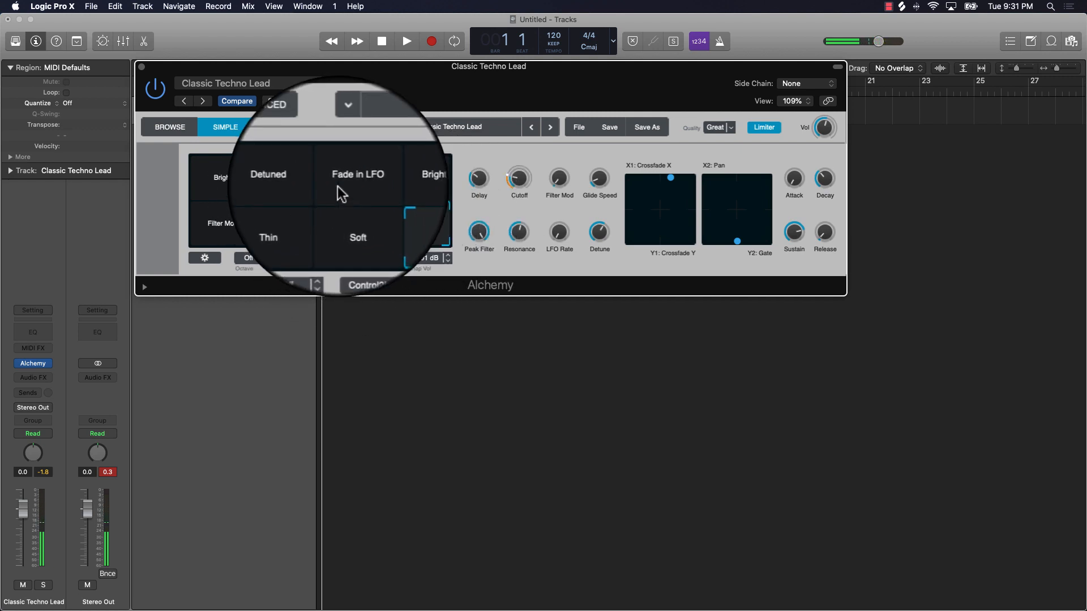
Select the Detuned snapshot, raise the X2 Pan / Y2 Gate pad's point above centre and try out the Peak Filter knob
left_click(294, 186)
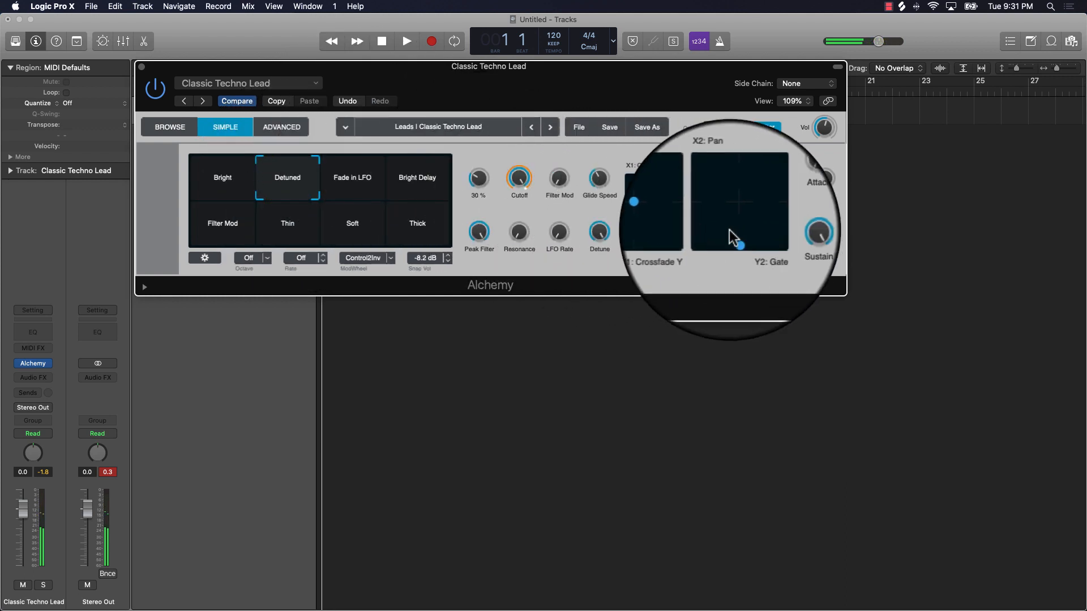
left_click_drag(737, 240, 750, 194)
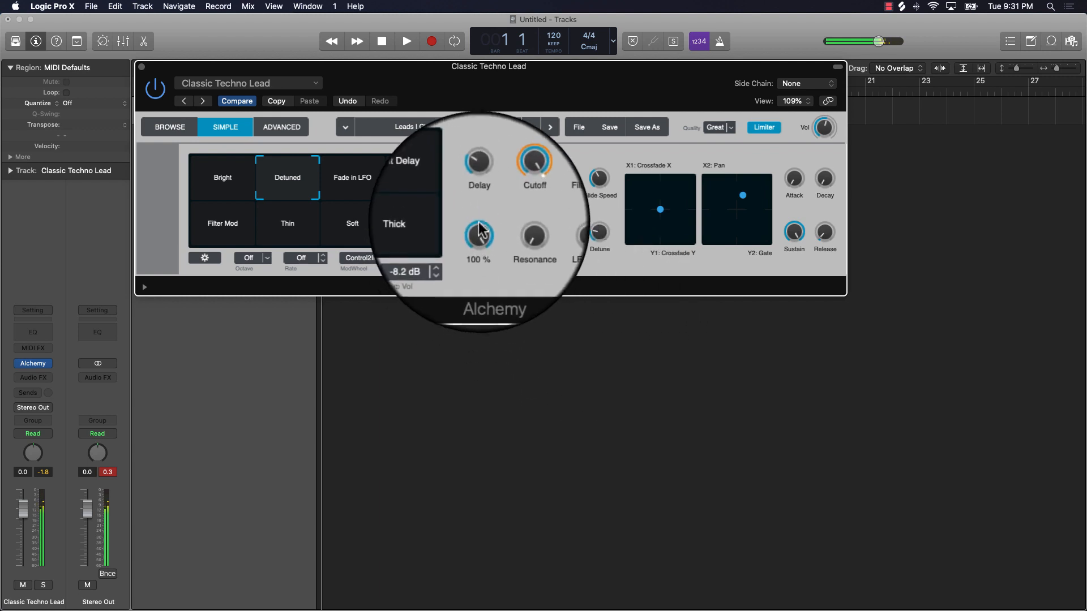
left_click_drag(478, 229, 510, 182)
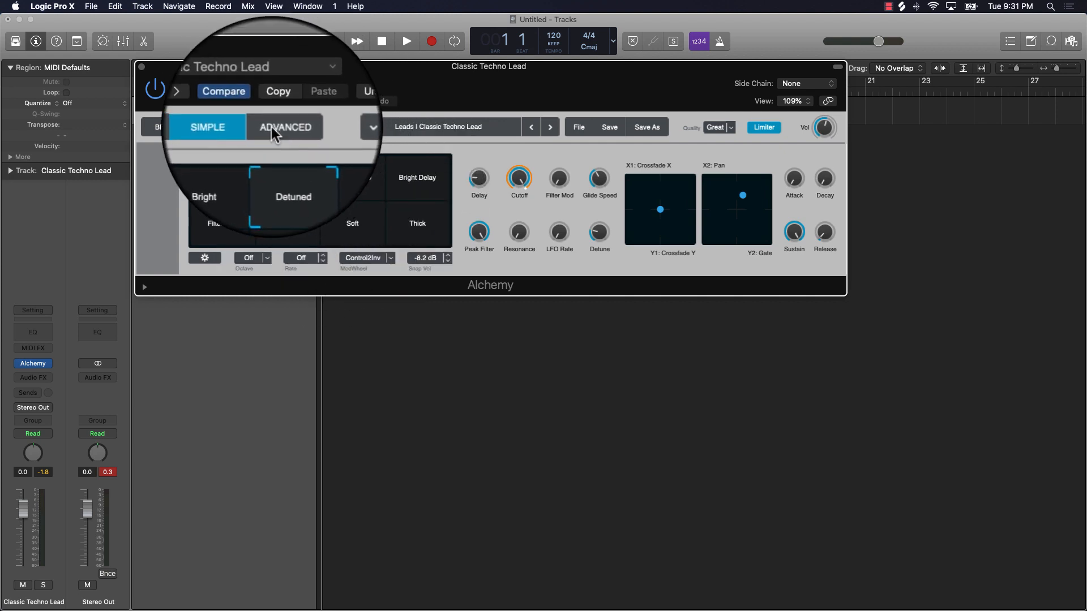
Switch to the Advanced view and look through the modulation sources available for the empty fourth Master Vol slot
left_click(279, 137)
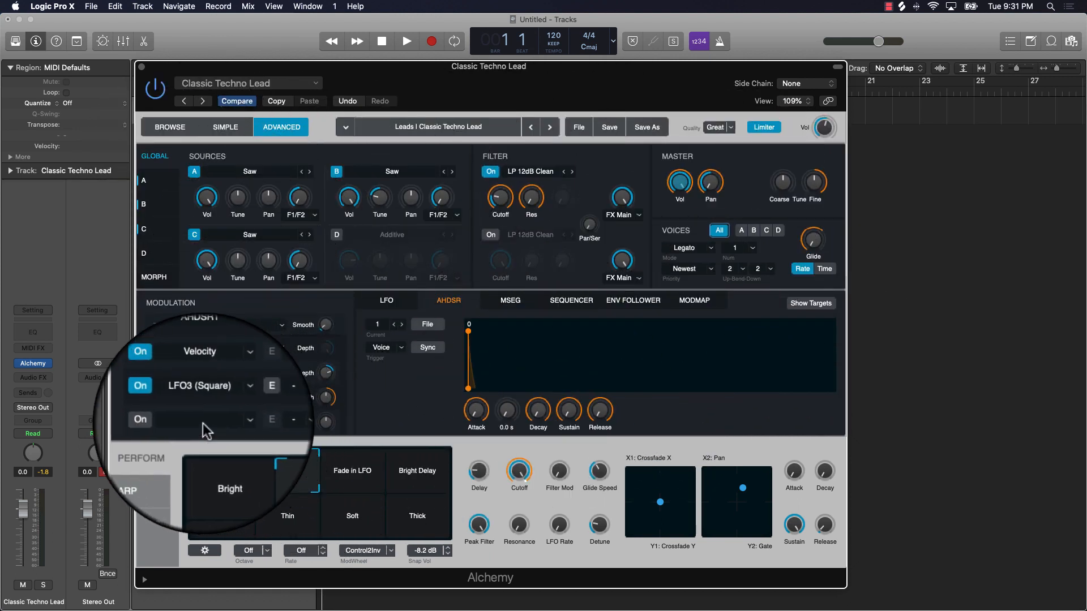
left_click(236, 422)
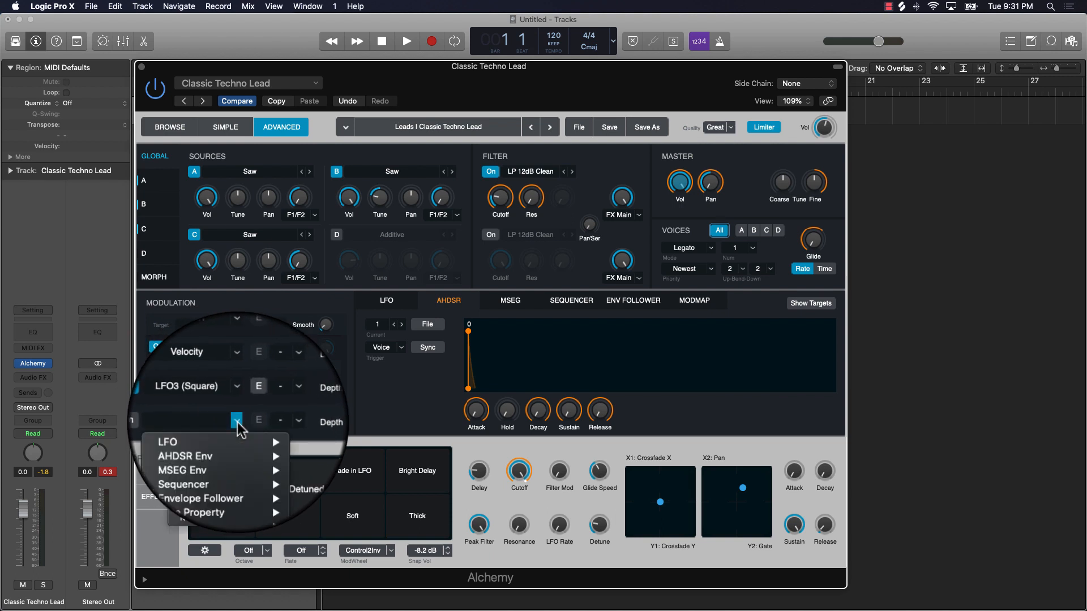
mouse_move(231, 458)
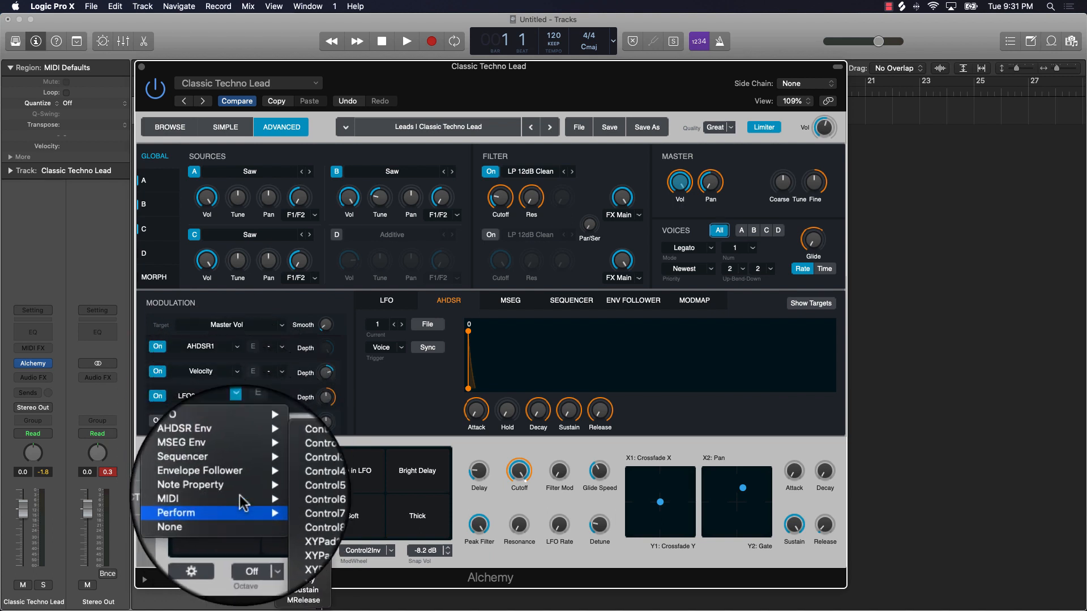
mouse_move(248, 480)
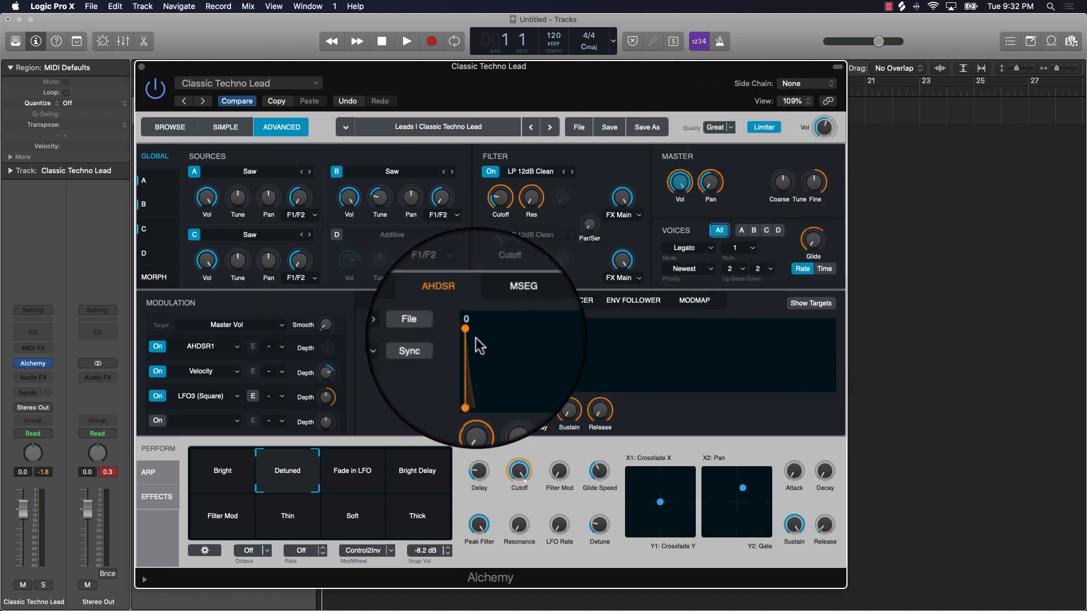
Lengthen the hold stage of AHDSR envelope 1 and move the middle MSEG point earlier, to about 0.55 on its time axis
left_click_drag(469, 334, 636, 340)
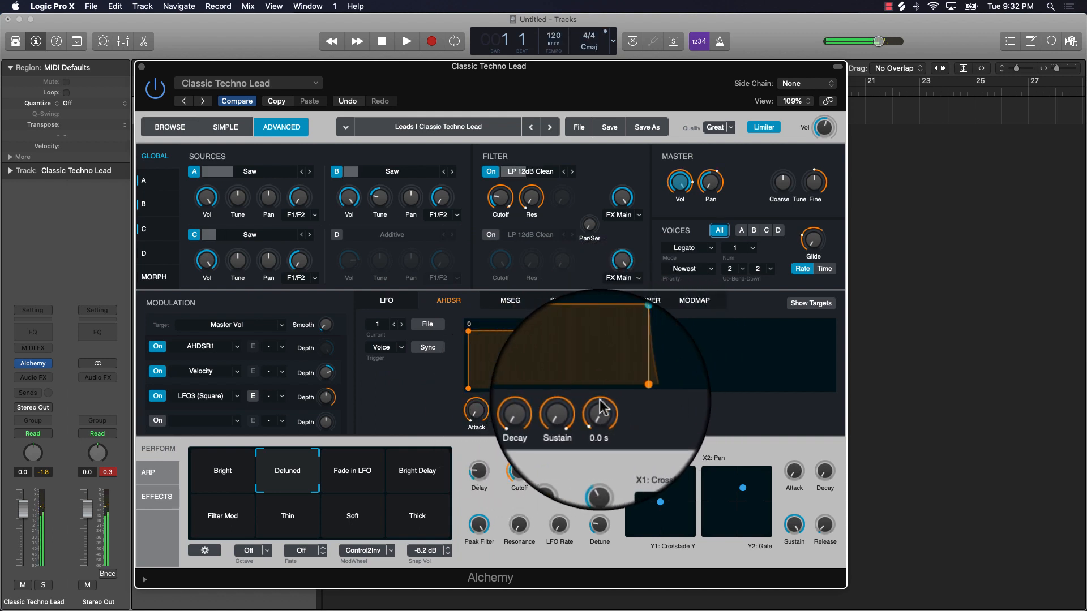
left_click(510, 300)
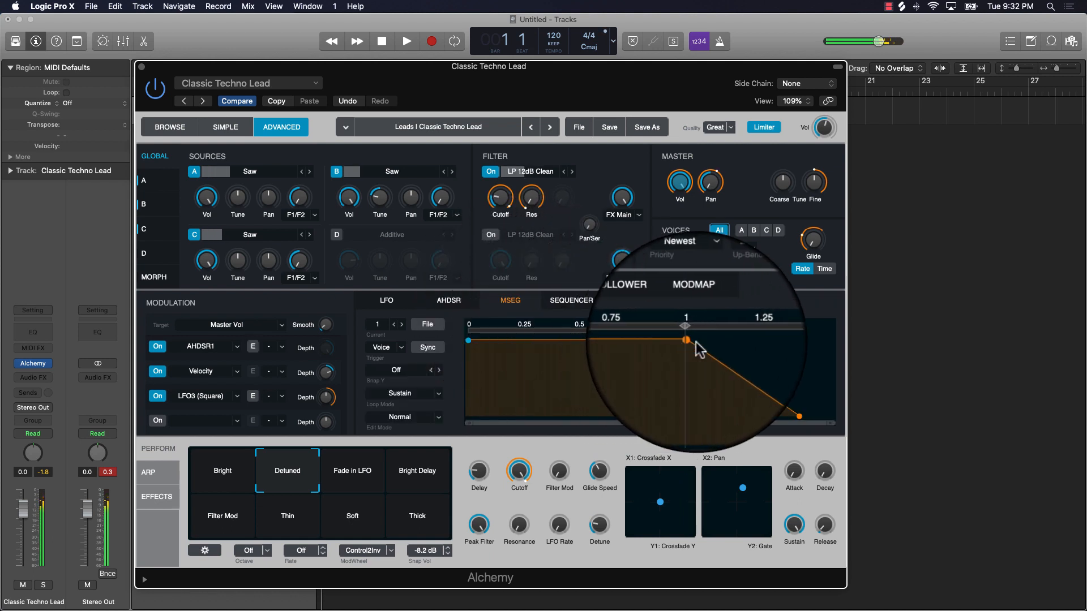
left_click_drag(691, 343, 610, 340)
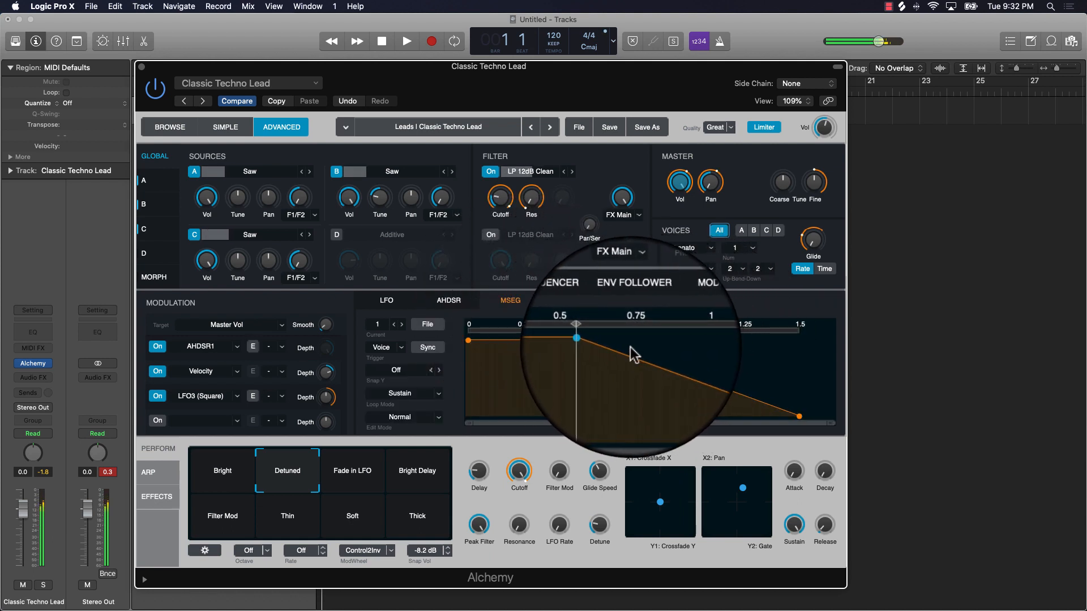
Open the modulation sequencer, lower the values of steps 9, 7 and 3, and raise them back to full
left_click(577, 301)
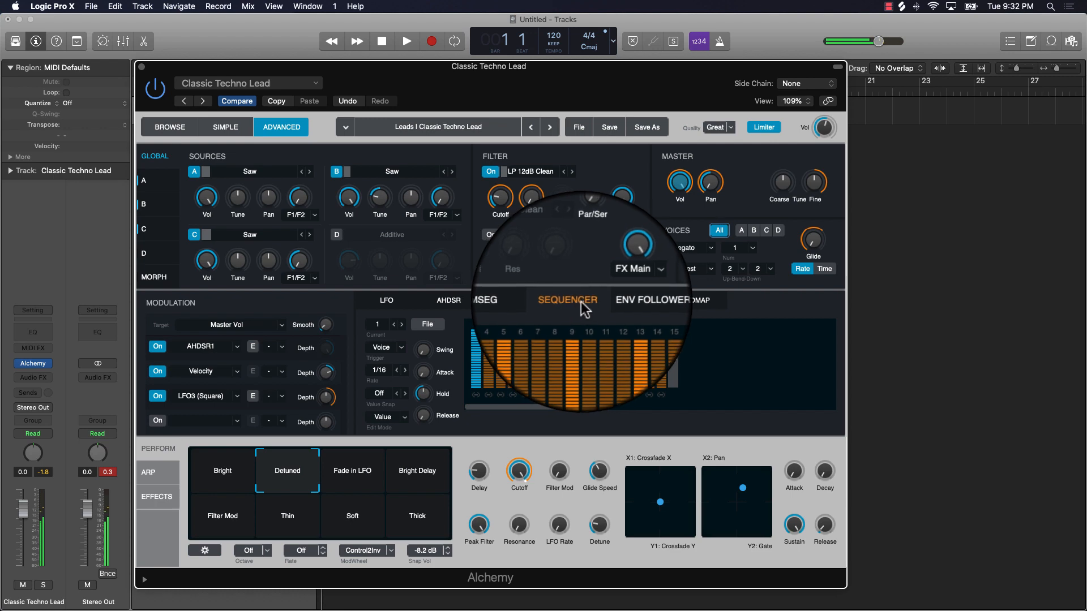
left_click(577, 364)
left_click(546, 361)
left_click(499, 357)
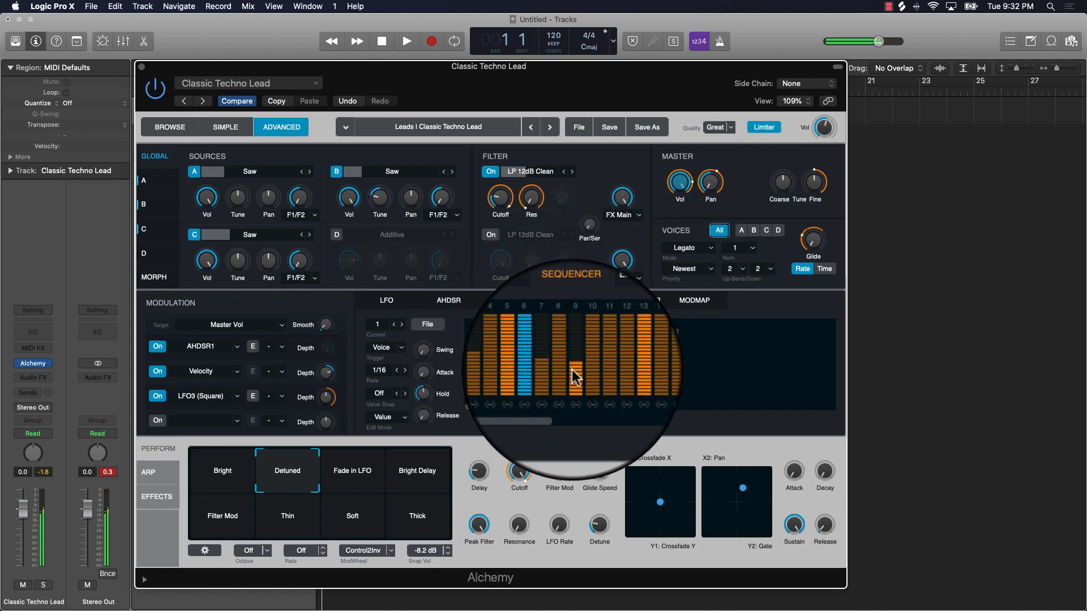
mouse_move(576, 368)
left_mouse_down()
mouse_move(576, 311)
mouse_move(559, 338)
left_mouse_up()
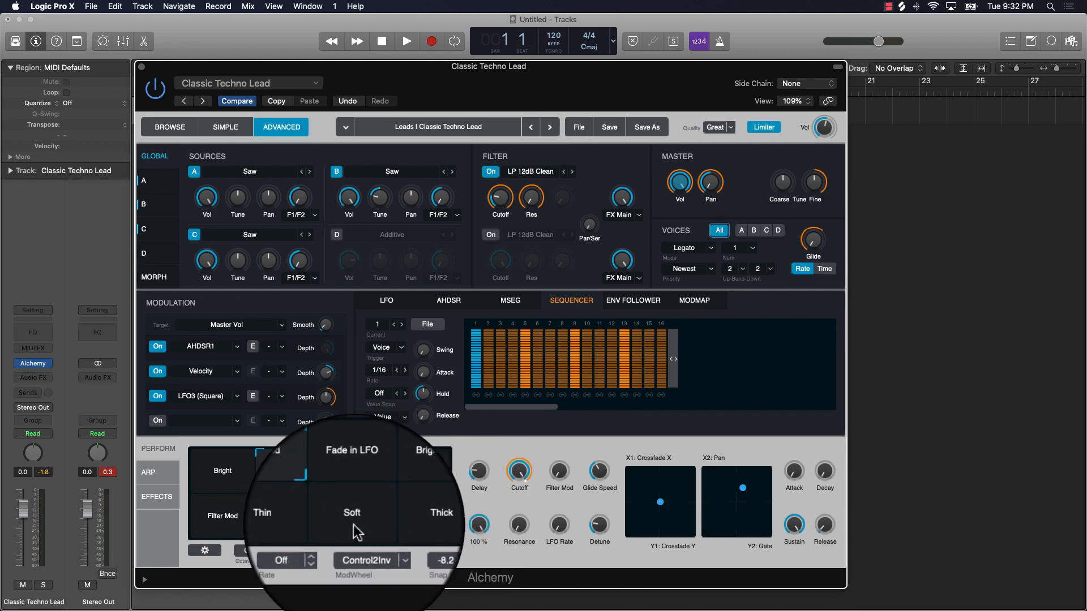
With the Detuned snapshot reselected, inspect the modulation routings of Filter 1's Cutoff and Res, and turn down source B's volume
left_click(291, 517)
left_click(276, 470)
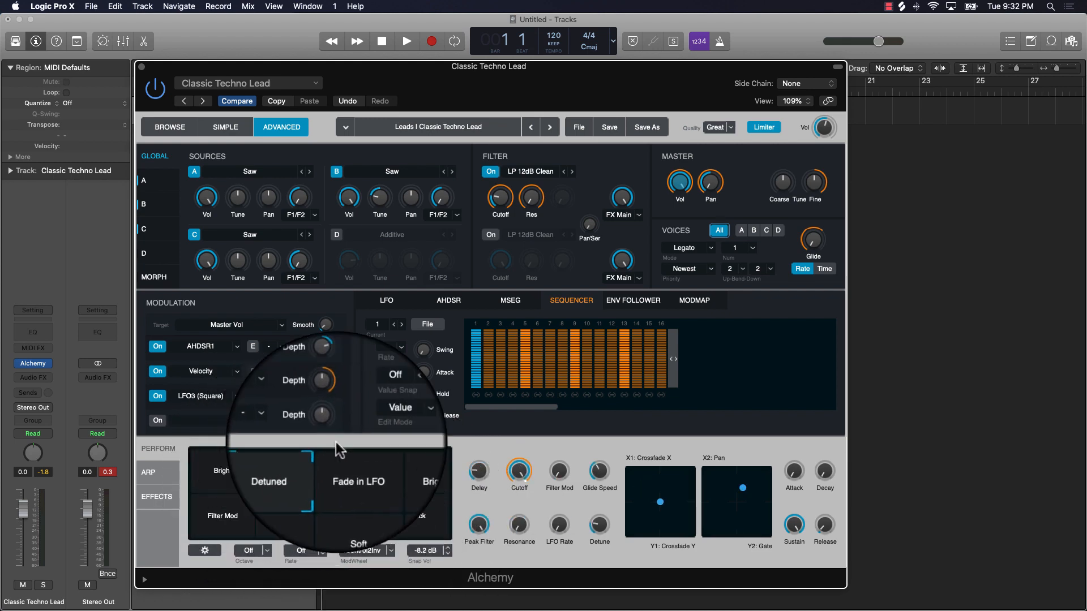
left_click(501, 204)
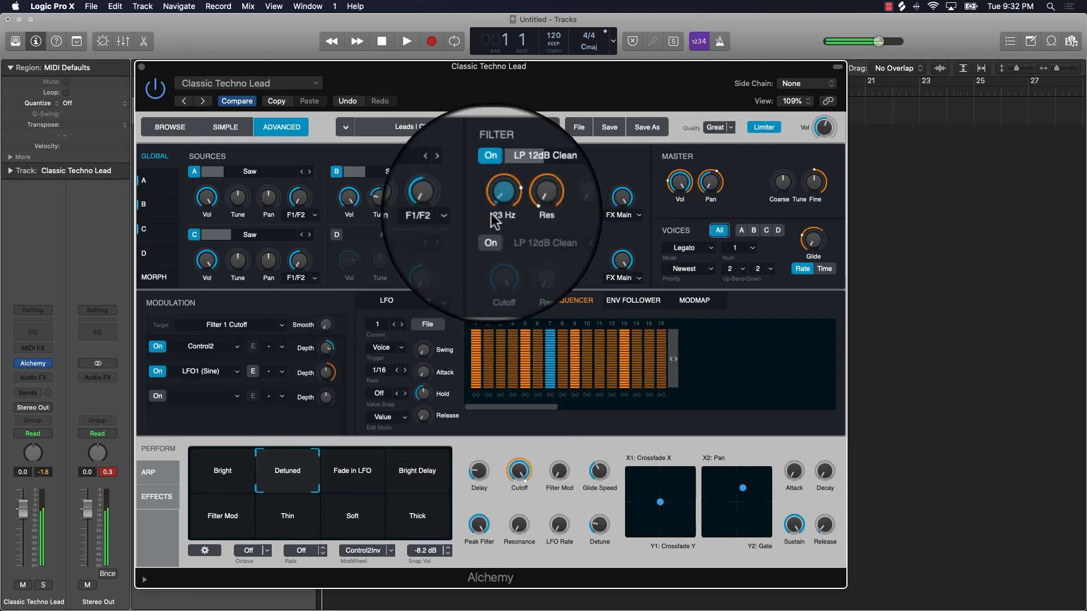
left_click(527, 196)
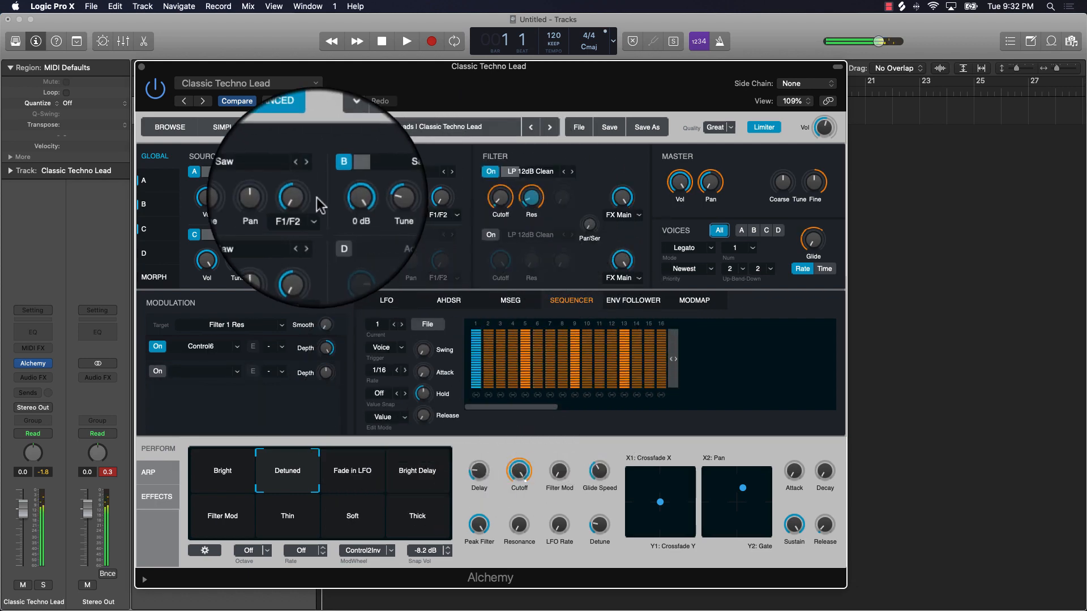
left_click(349, 197)
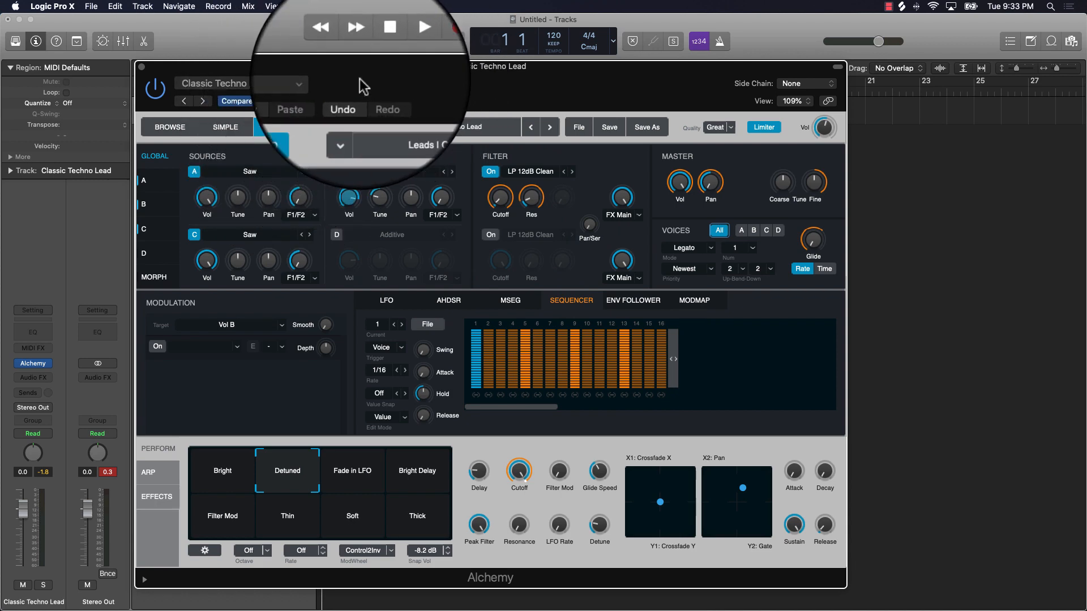
Save the edited preset as a new setting named Classic Techno Lead 2
left_click(314, 84)
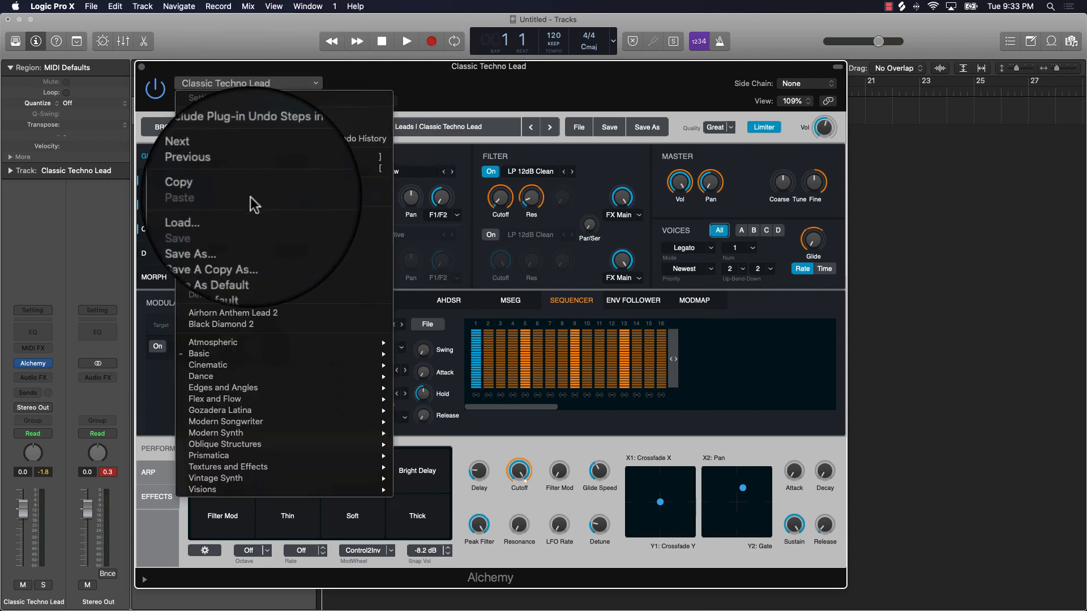
left_click(227, 245)
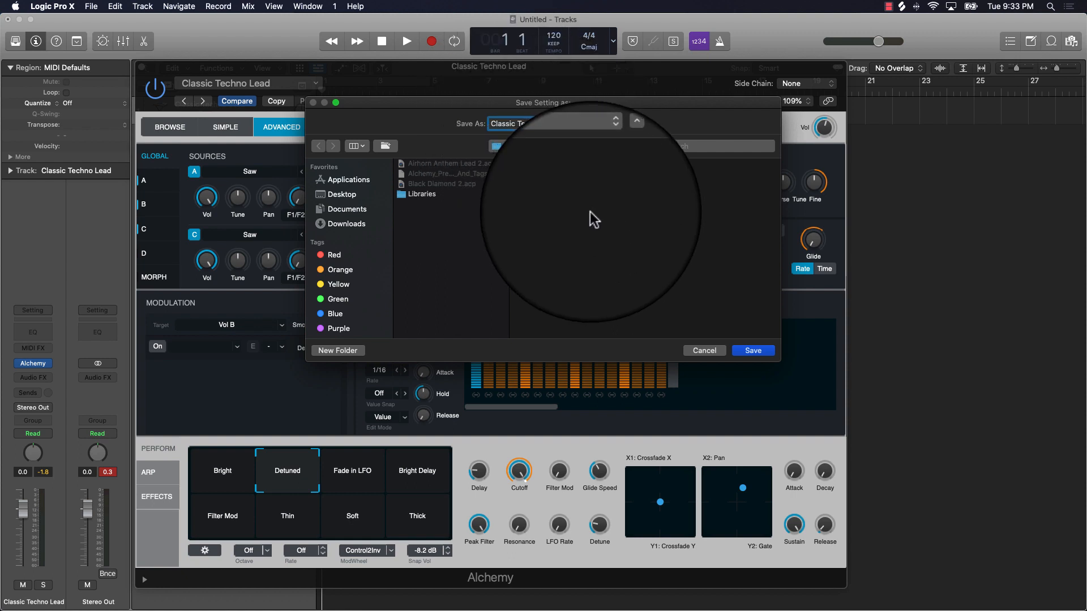
left_click(753, 351)
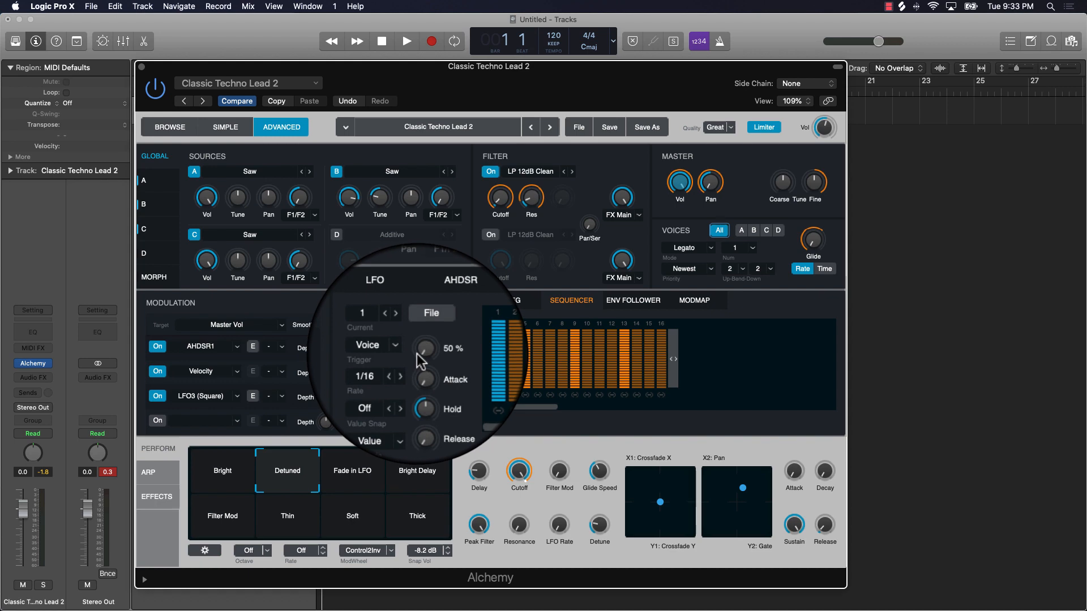
Close the synth window and create one new software instrument track with Alchemy as its instrument
left_click(141, 66)
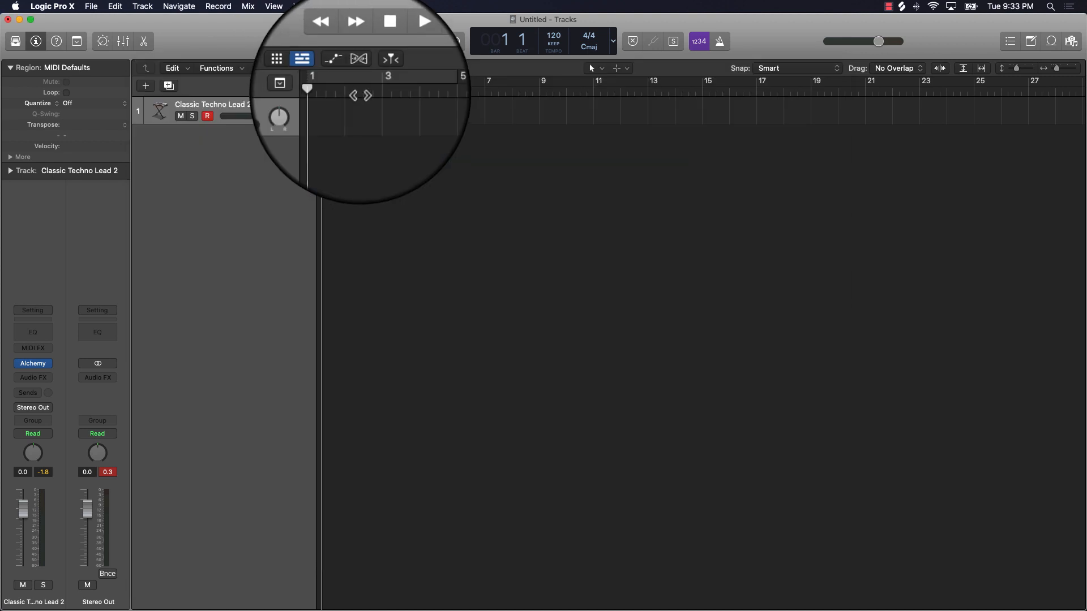
left_click(146, 85)
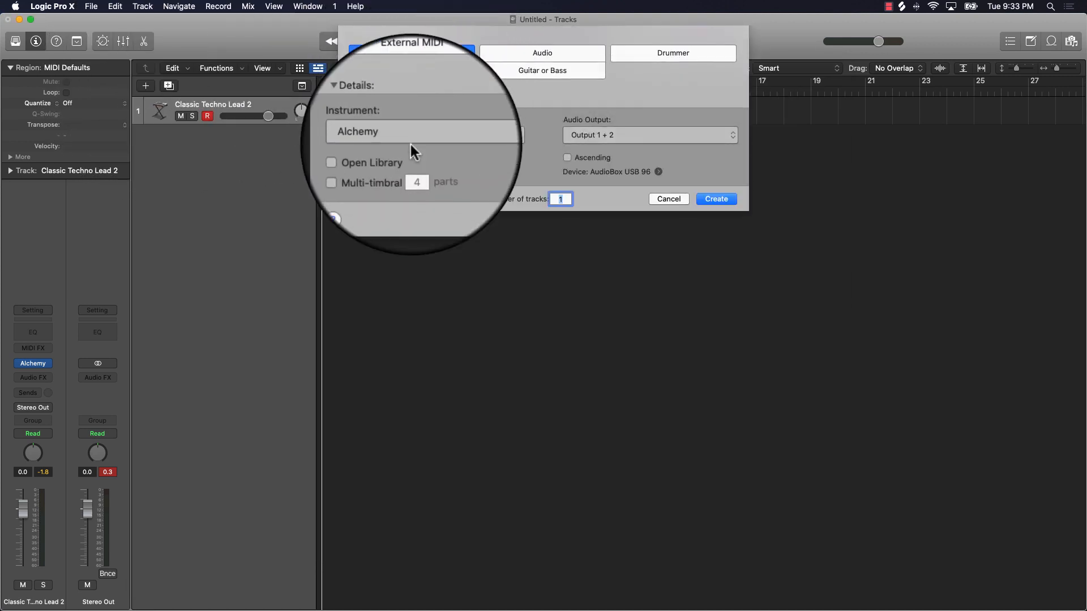
left_click(732, 199)
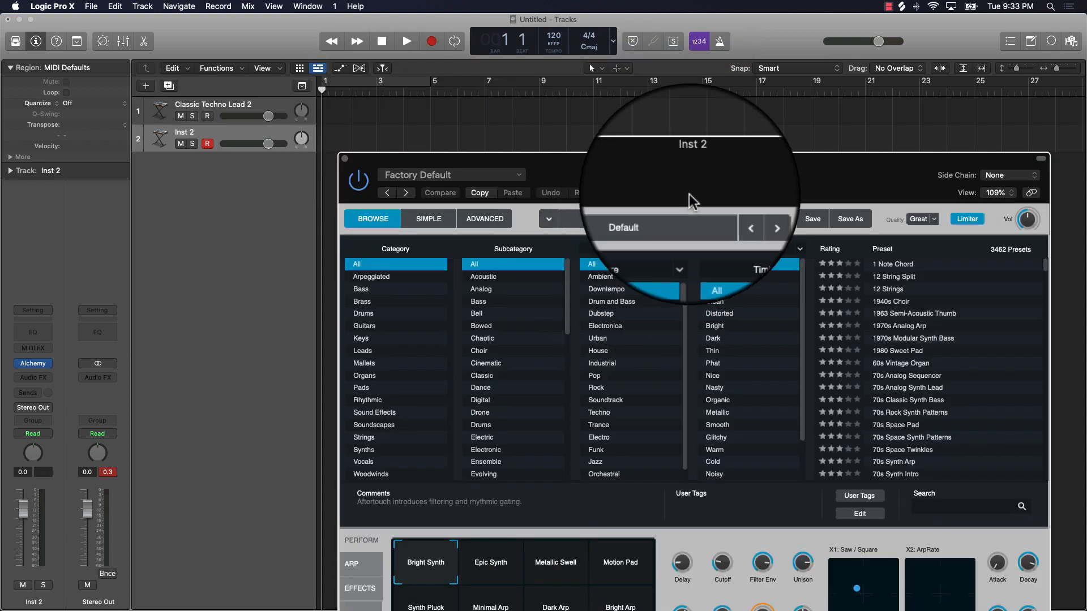
Load the saved Classic Techno Lead 2 setting into the new track's Alchemy
left_click_drag(692, 199, 521, 80)
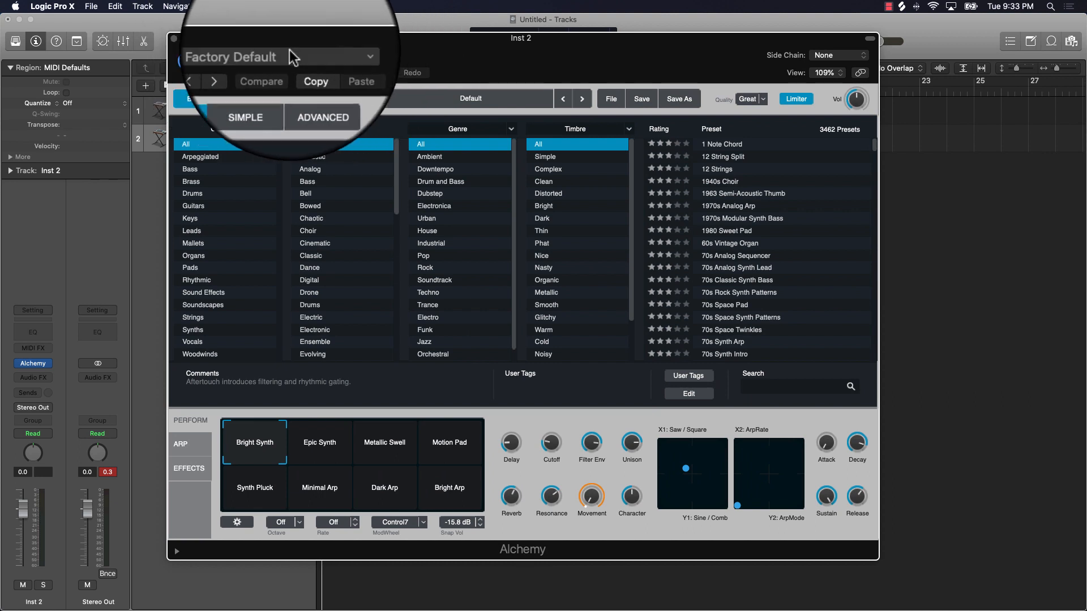
left_click(320, 60)
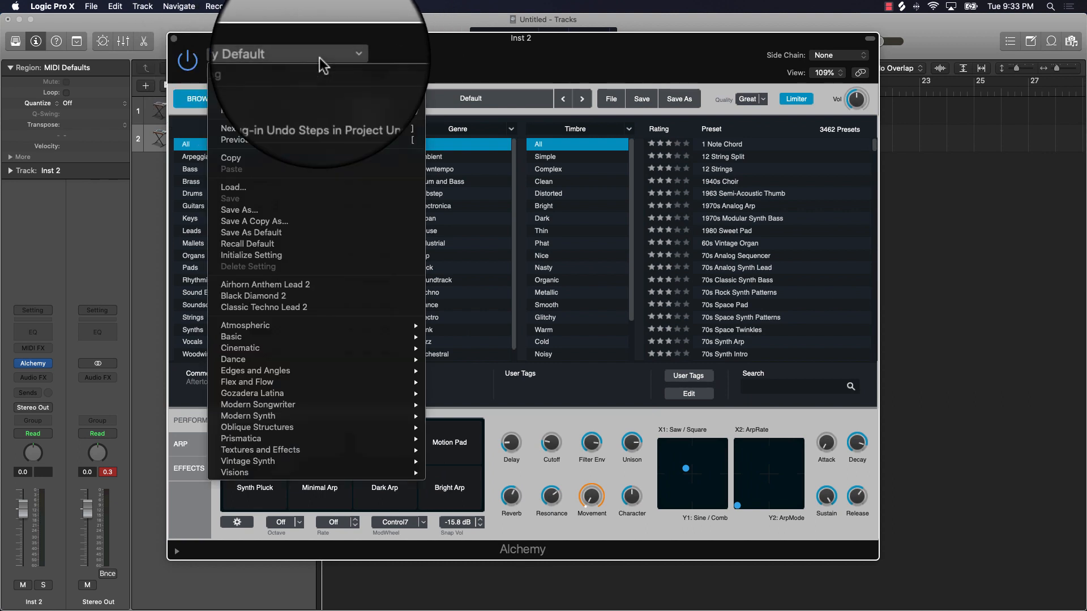
left_click(293, 311)
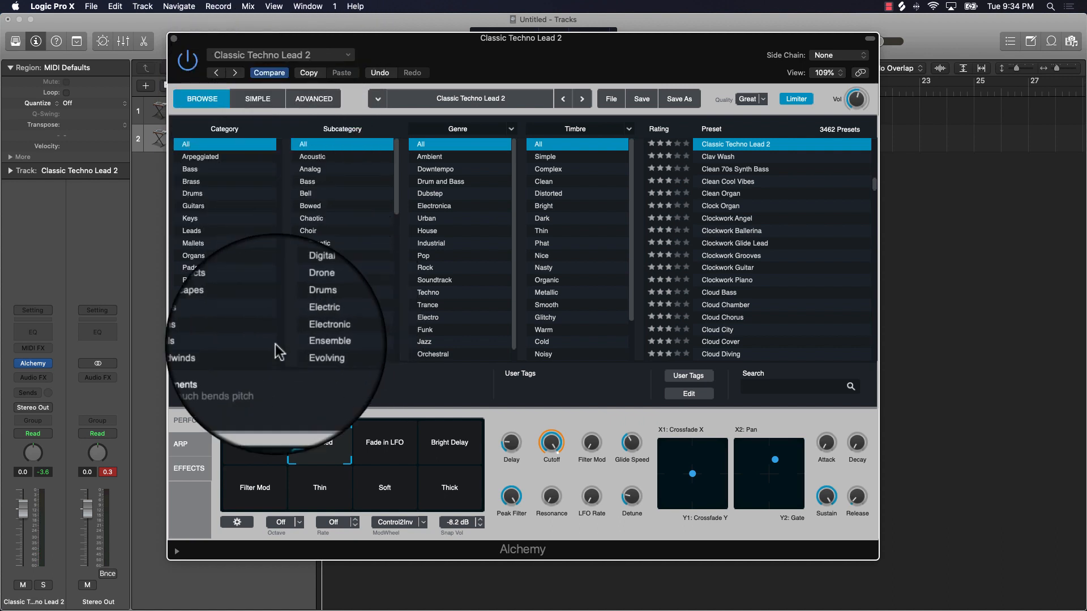
In the arpeggiator, switch the source from All to A, try the Rate knob and set Key Trigger to Snap To 1/4
left_click(189, 450)
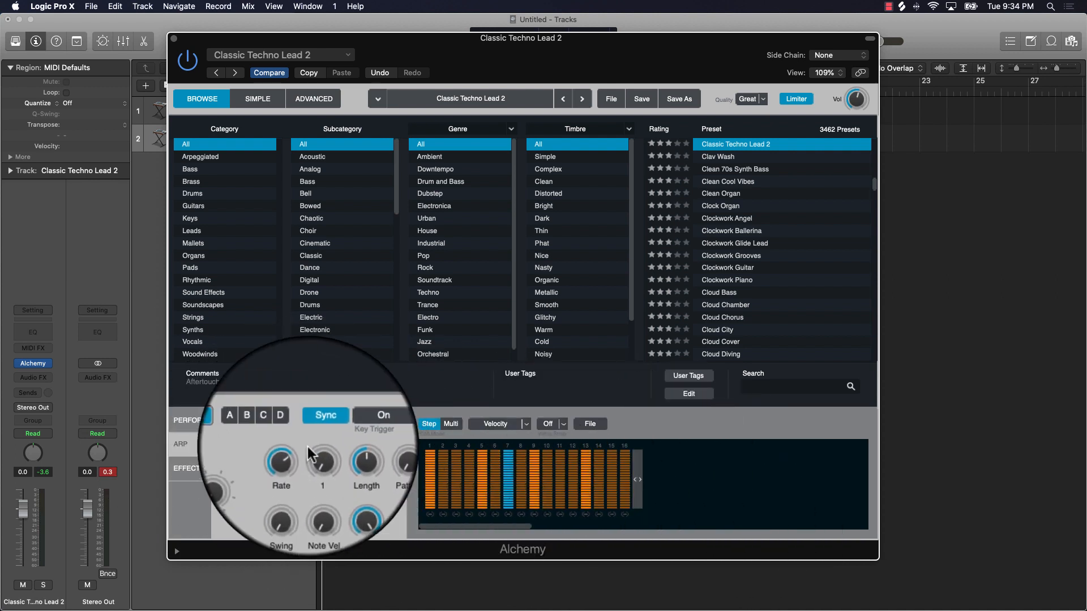
left_click(252, 423)
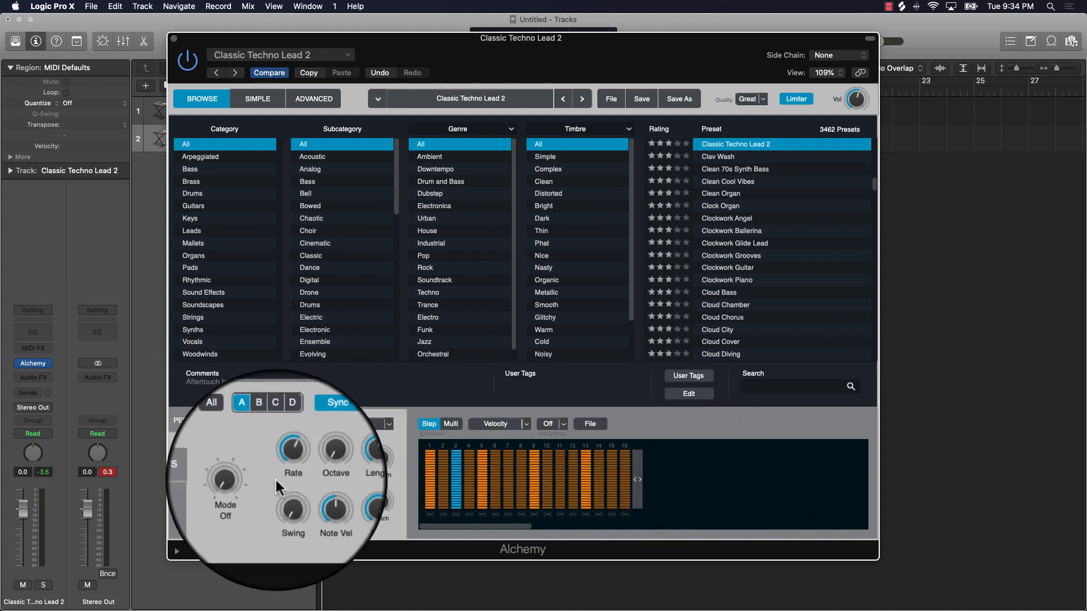
mouse_move(292, 458)
left_mouse_down()
mouse_move(292, 443)
mouse_move(290, 455)
left_mouse_up()
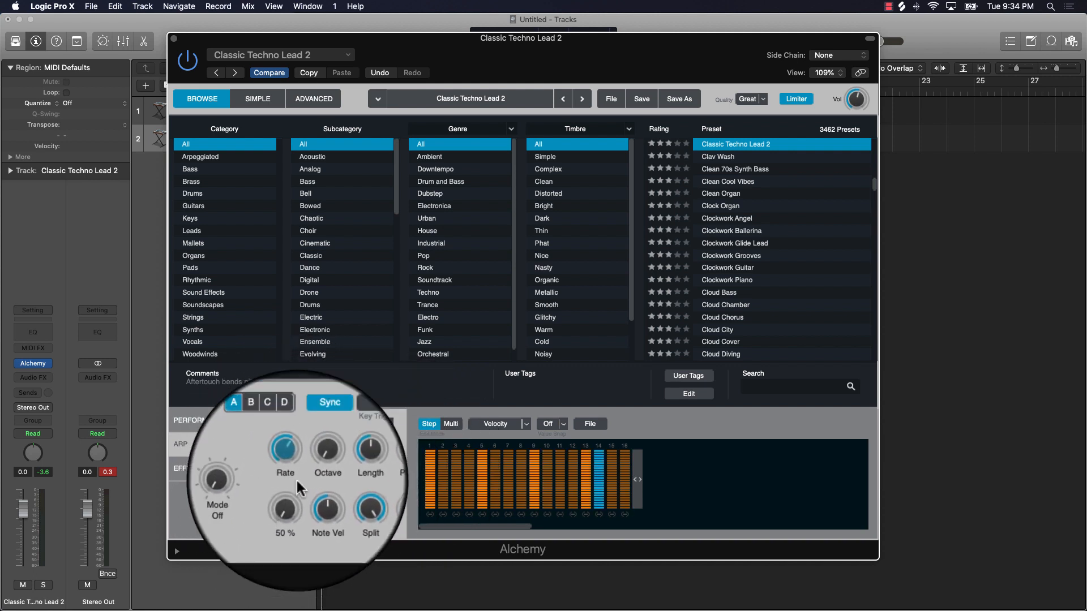
left_click(371, 426)
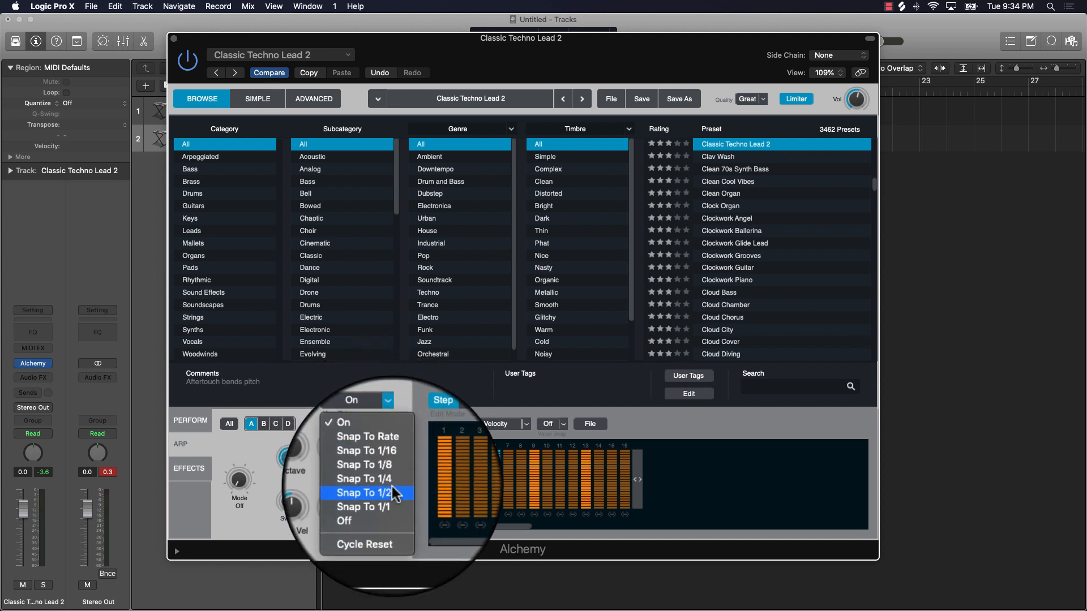
left_click(389, 485)
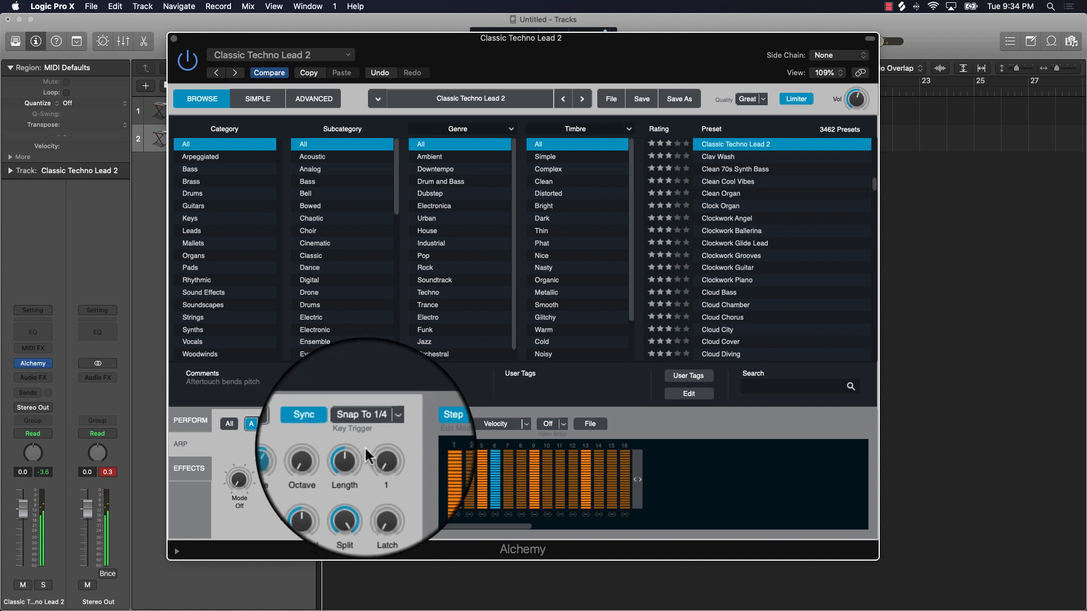
Show the main effects rack and switch off its Three Band EQ, Multimode Filter and Classic Reverb, trying the Delay's on/off state too
left_click(190, 469)
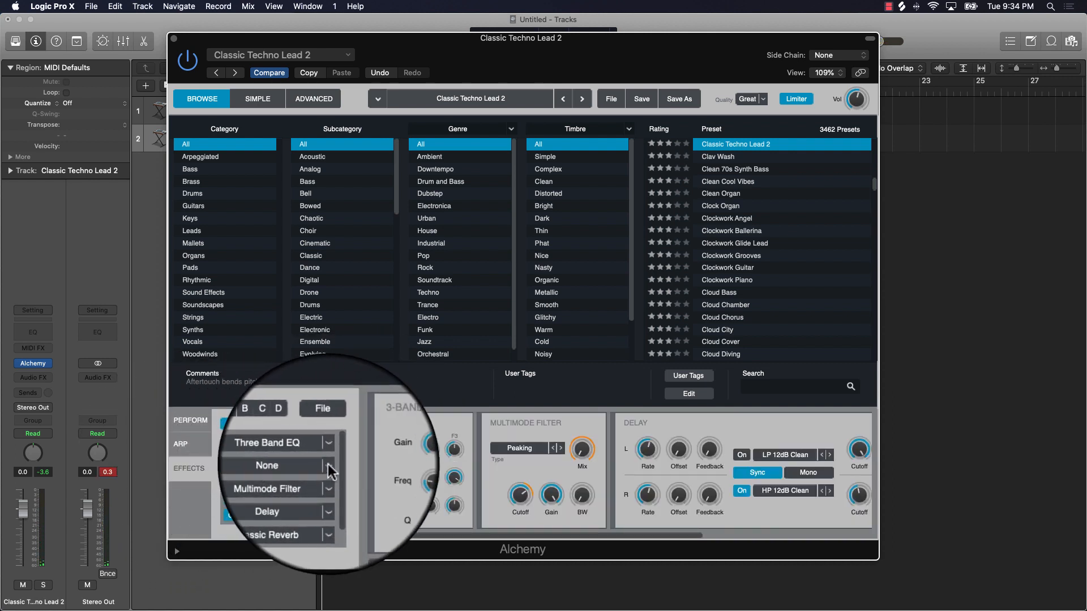
left_click(239, 484)
left_click(234, 500)
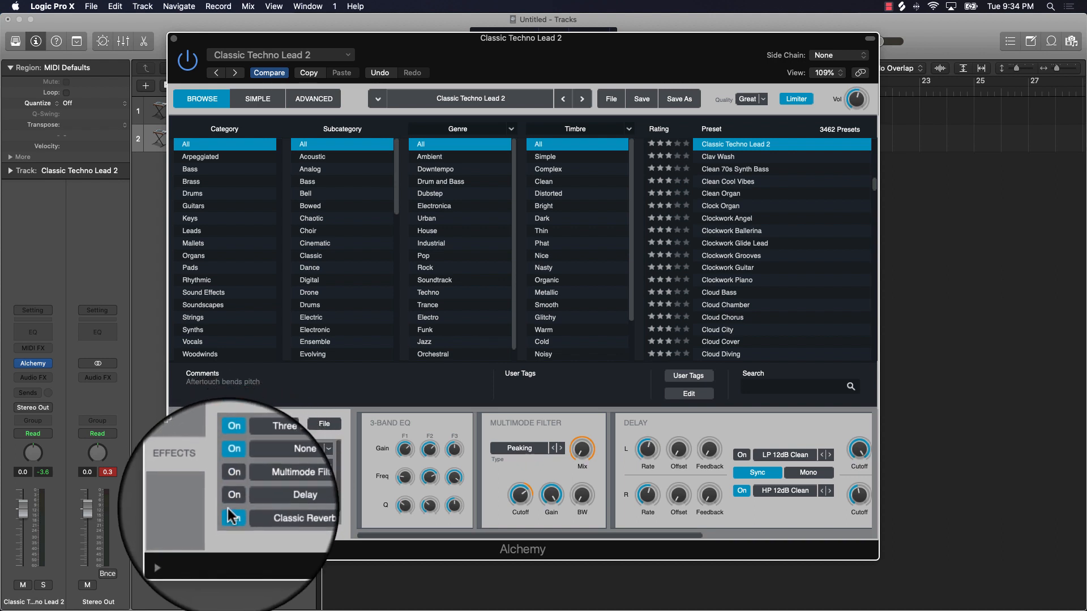
left_click(229, 514)
left_click(231, 449)
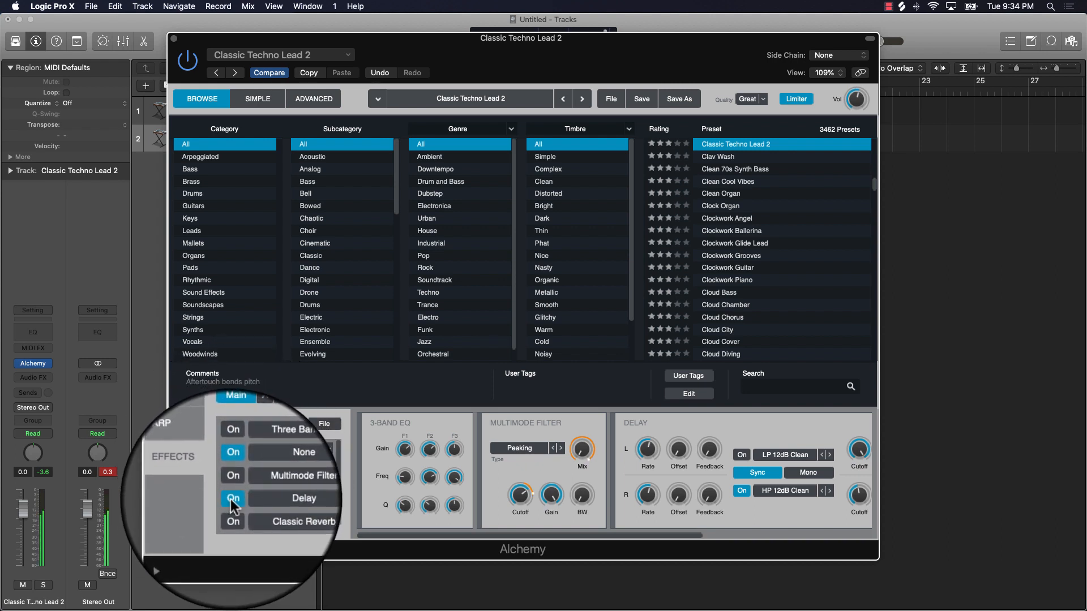
Look through the effect types available for the Delay slot, leaving its effect as it is
left_click(330, 502)
mouse_move(286, 508)
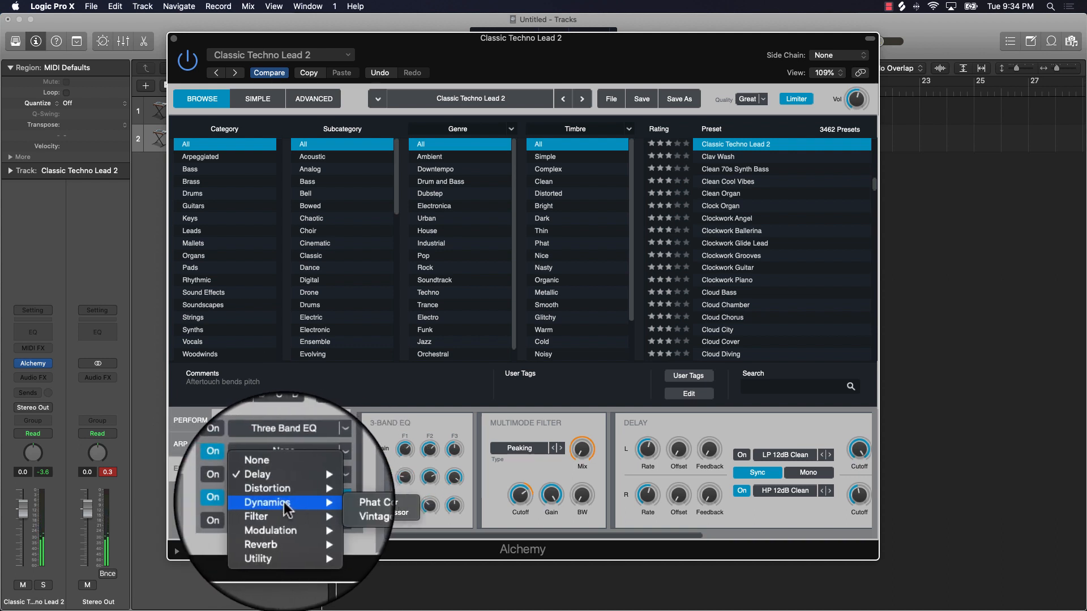
left_click(235, 445)
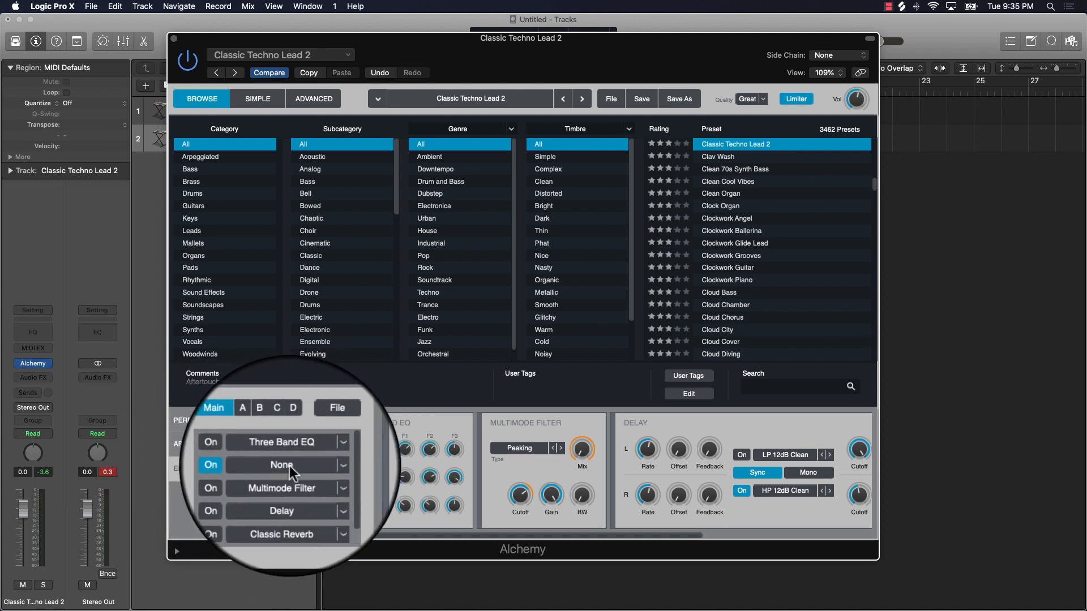
Load a Phaser into the empty second effect slot and try out its Freq and Rate knobs
left_click(329, 471)
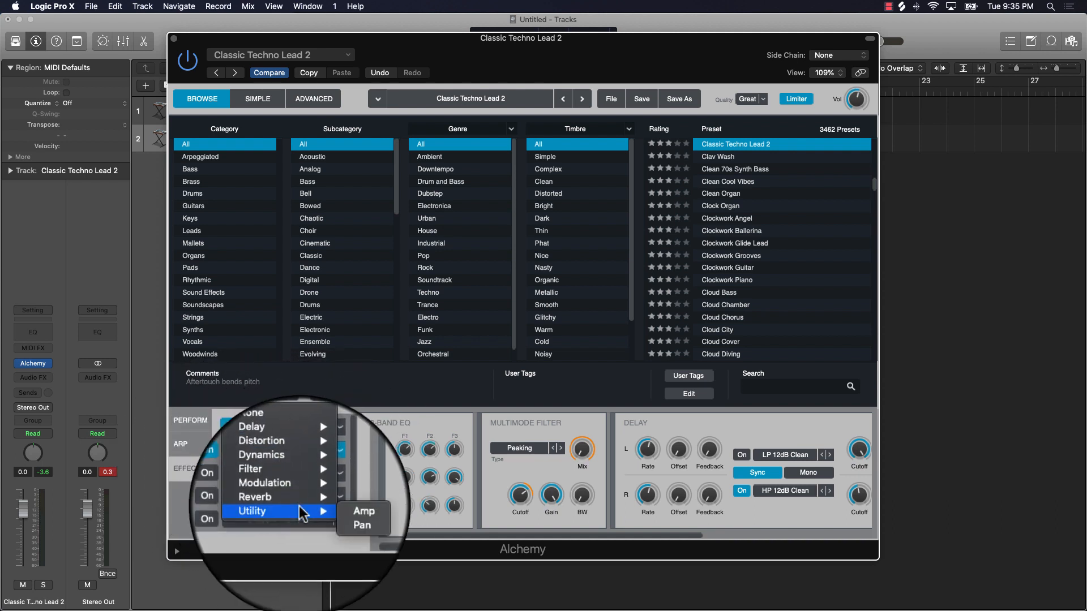
mouse_move(299, 502)
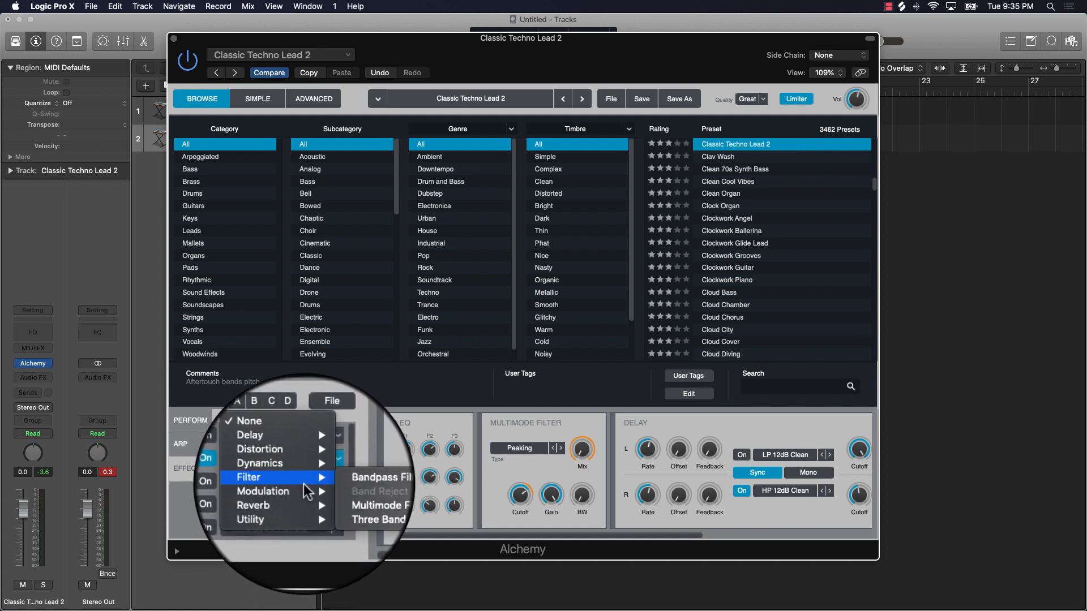
left_click(356, 501)
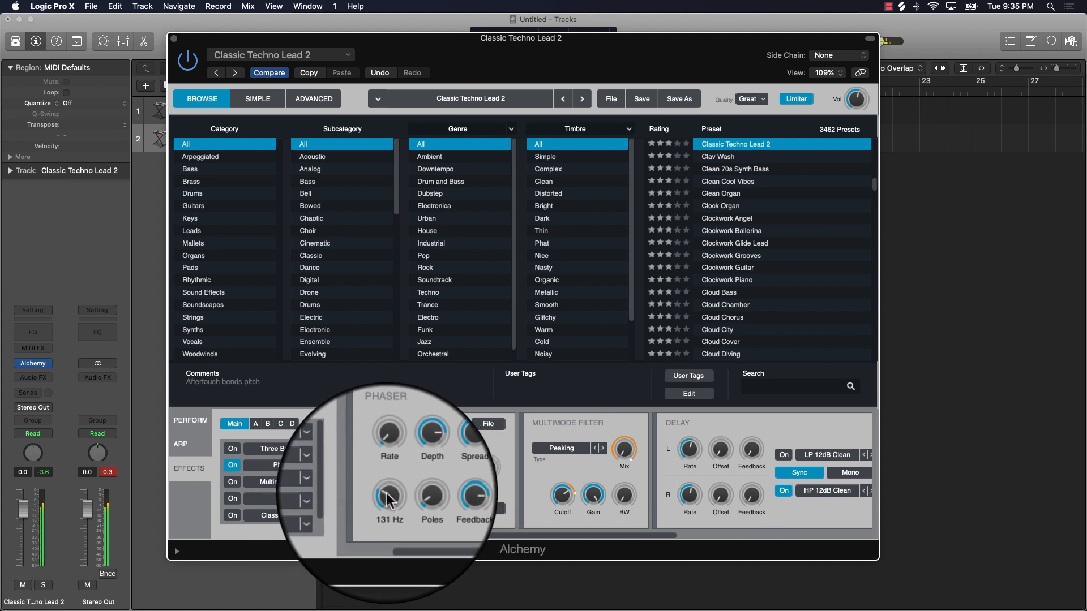
left_click_drag(387, 498, 392, 466)
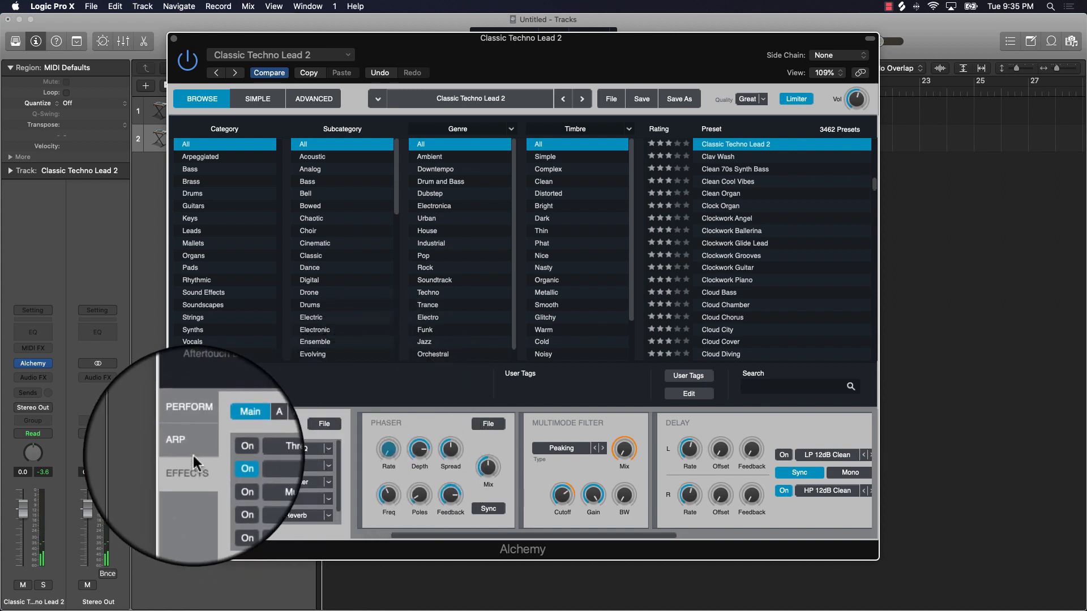
Switch all the bypassed effects in the main rack back on and return to the performance controls
left_click(232, 482)
left_click(232, 504)
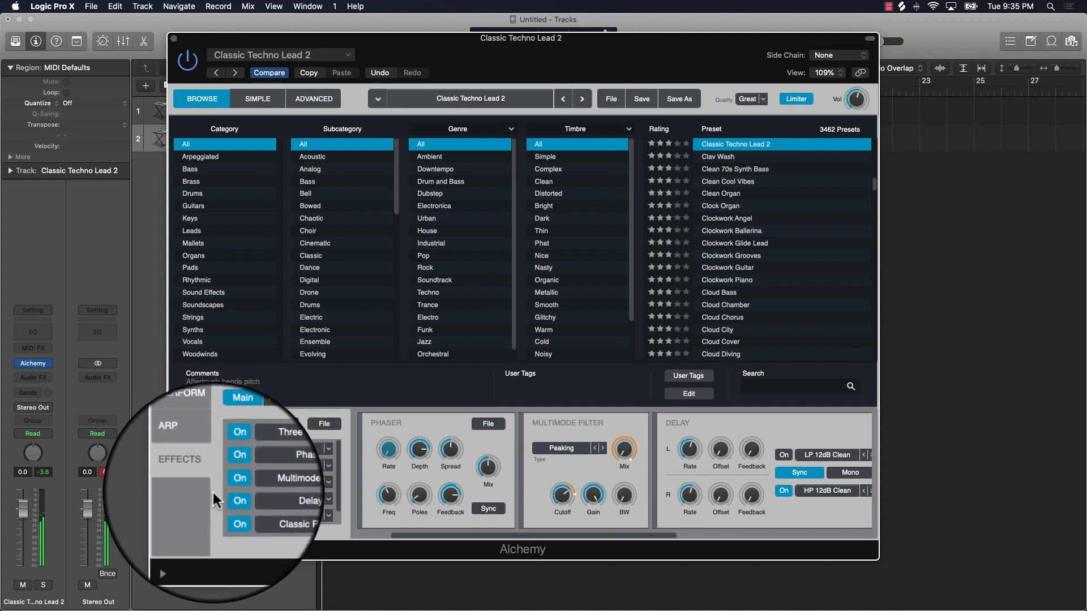
left_click(190, 421)
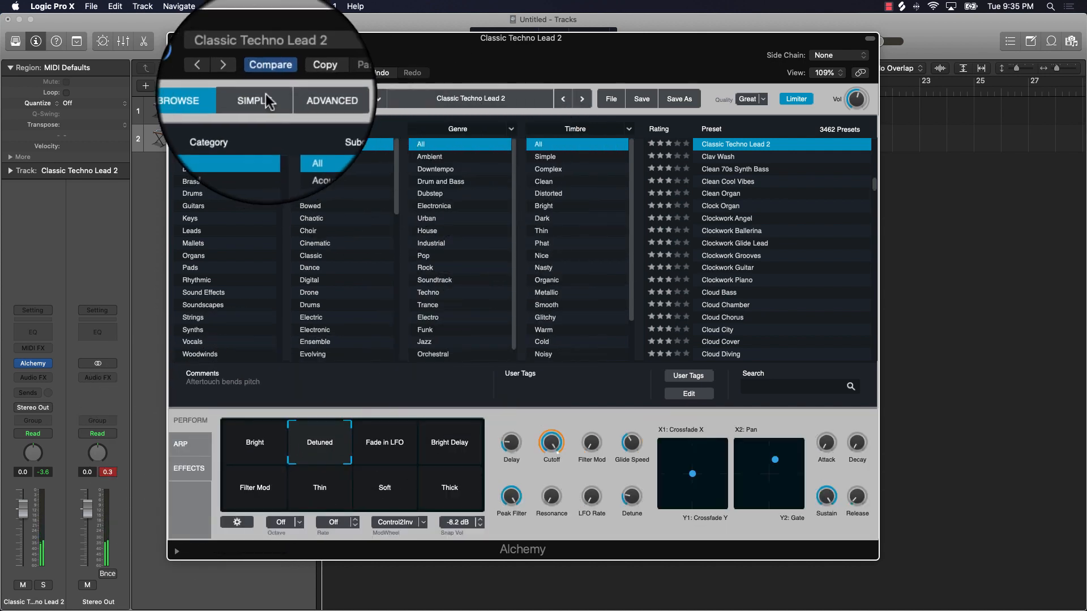
Save the setting, and use Save As to store it again as Classic Techno Lead 2, replacing the existing file
left_click(276, 58)
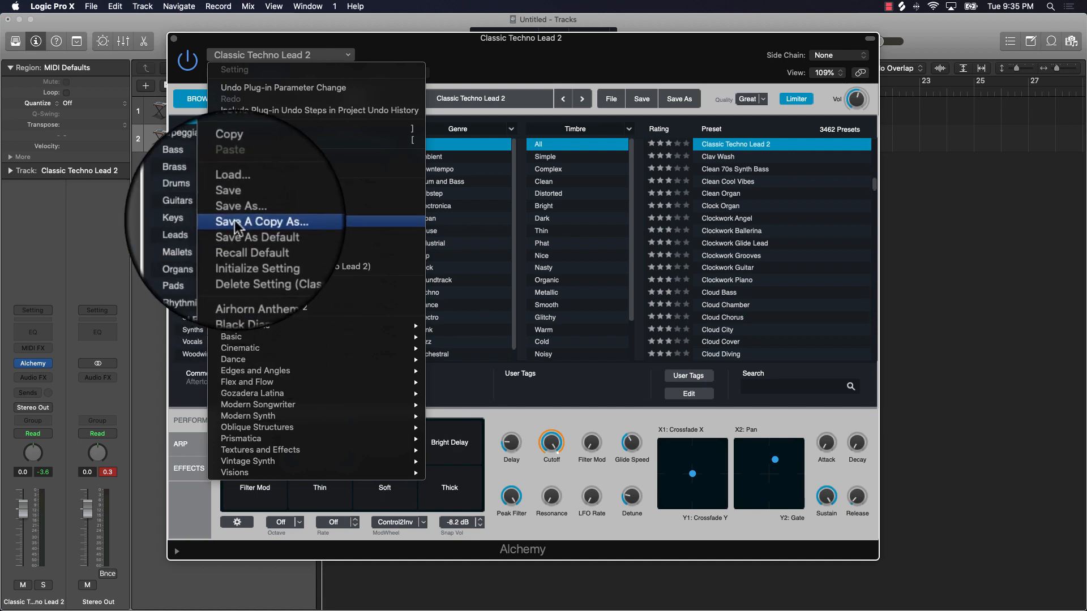
left_click(234, 200)
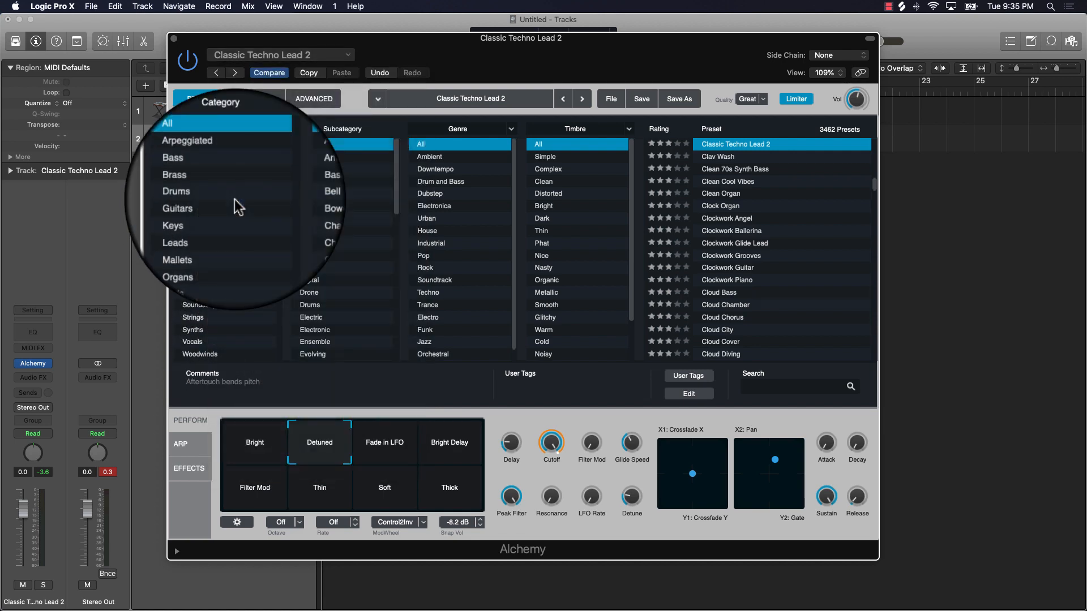
left_click(289, 55)
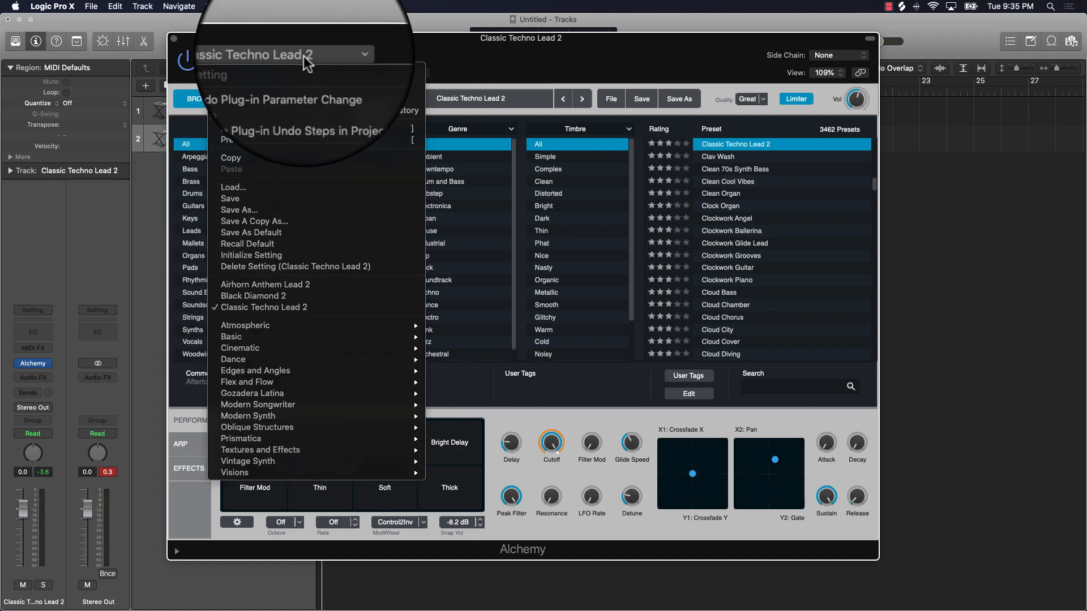
left_click(249, 214)
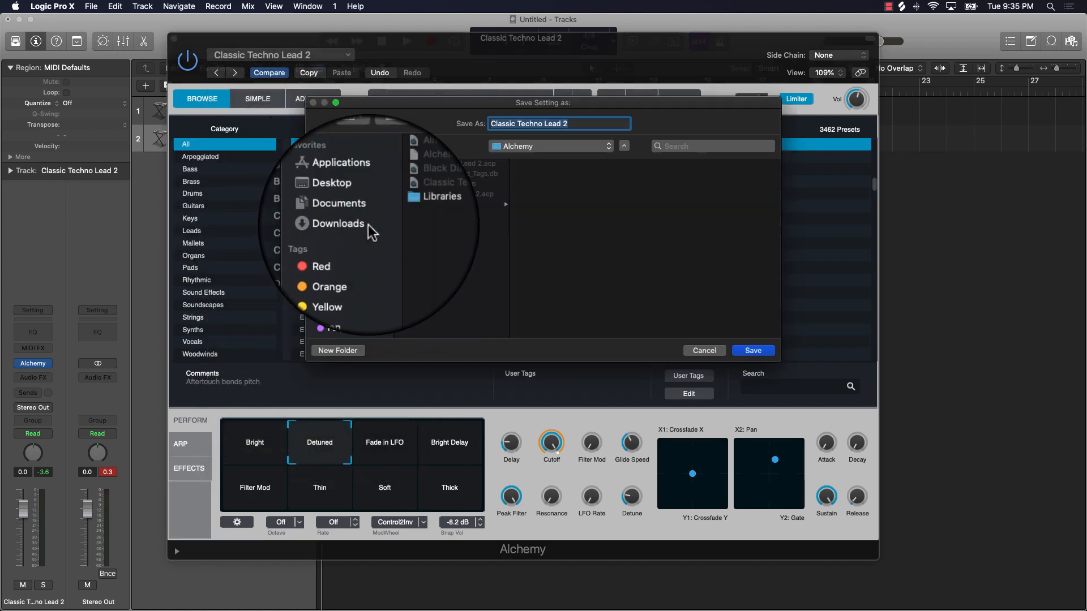
left_click(753, 350)
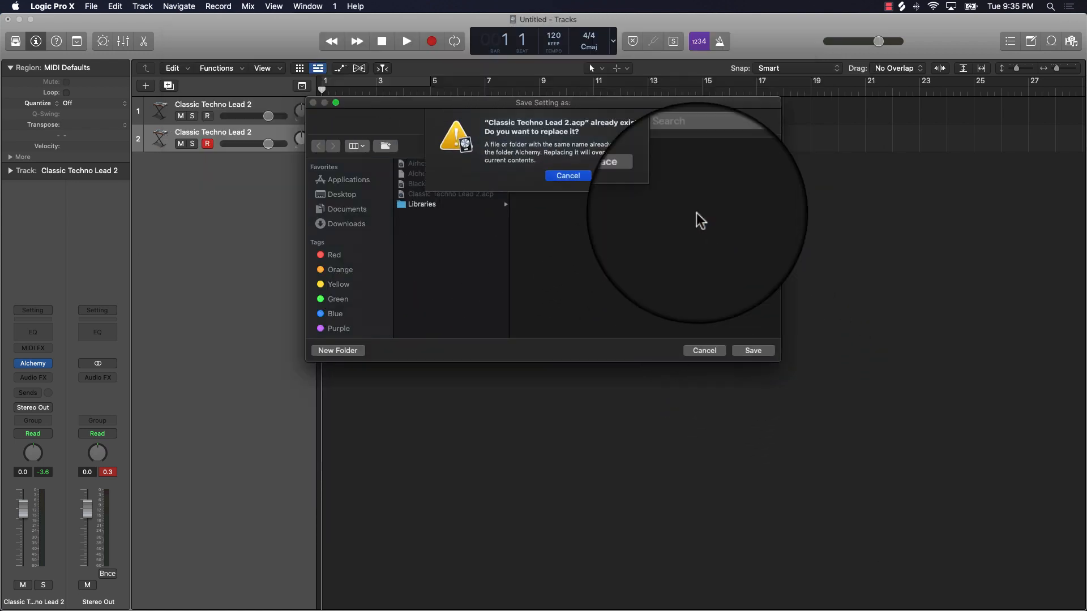
left_click(622, 179)
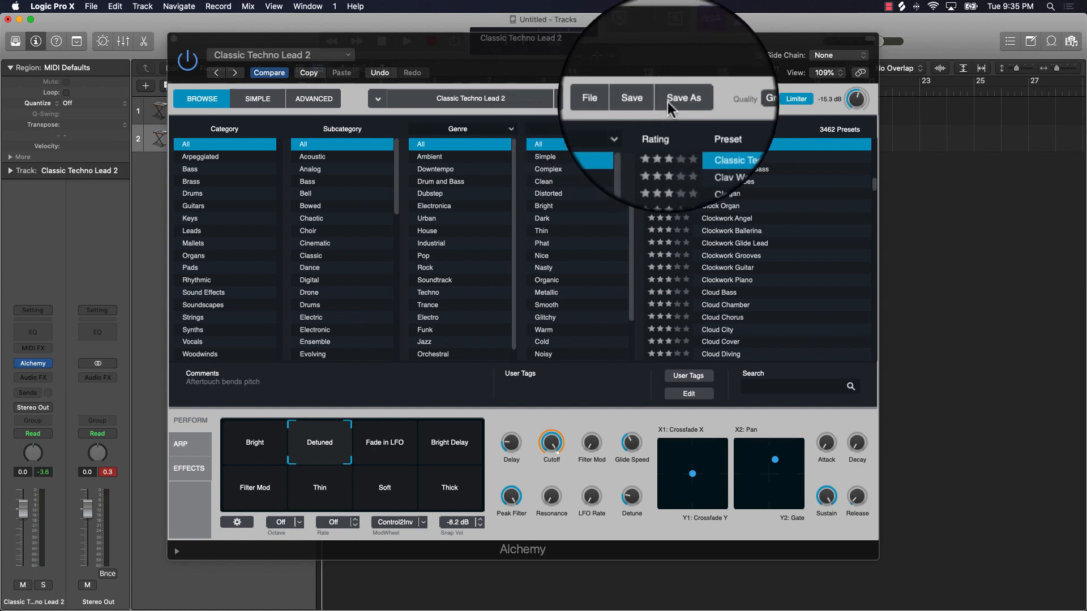
Turn the limiter off and back on, and view the Quality options while keeping Great
left_click(797, 100)
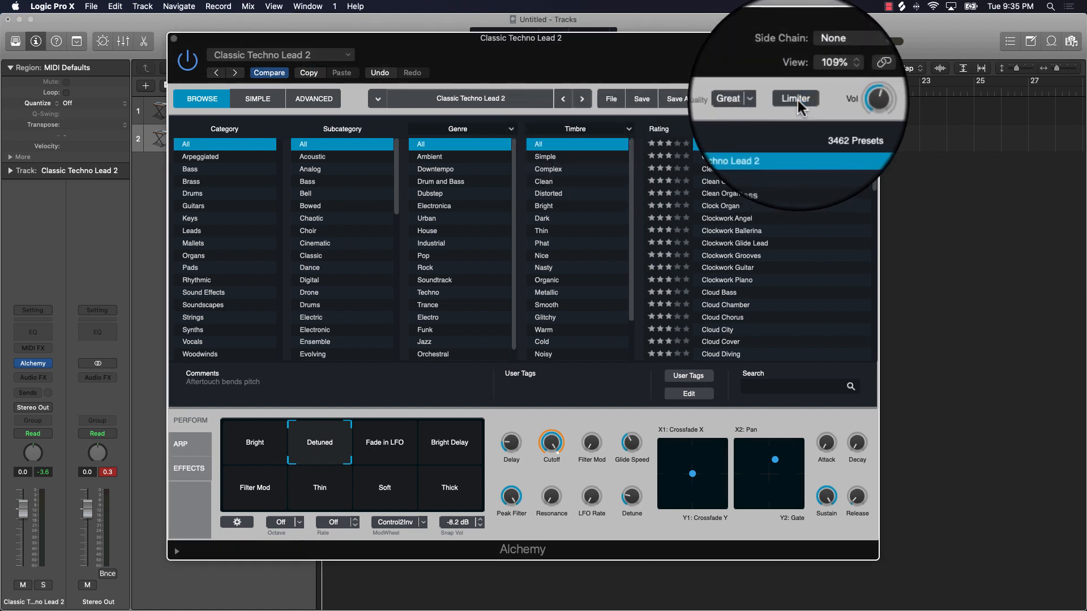
left_click(797, 101)
left_click(761, 99)
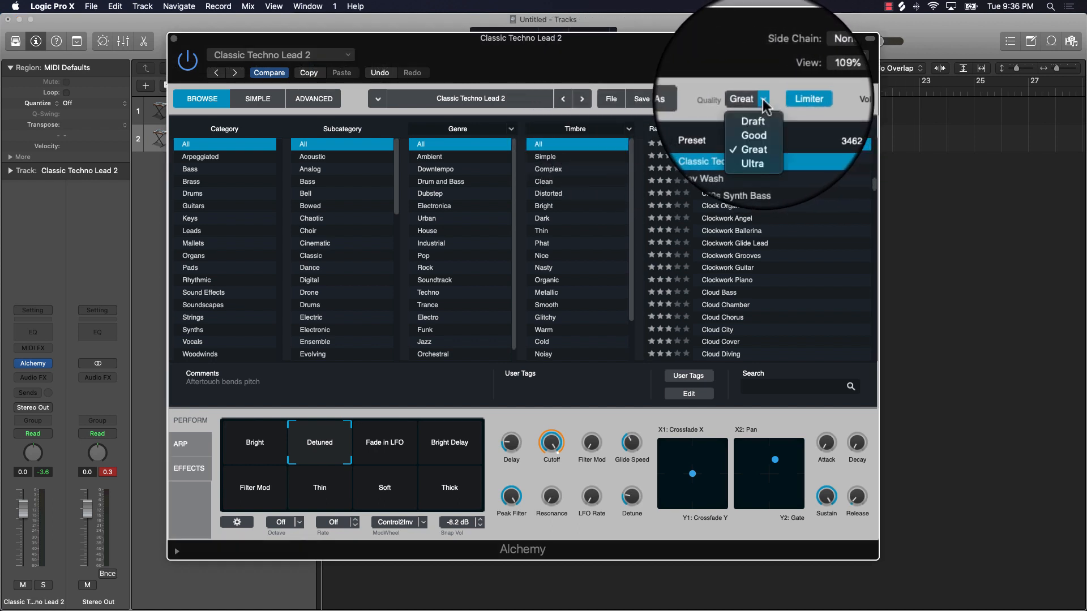
left_click(761, 99)
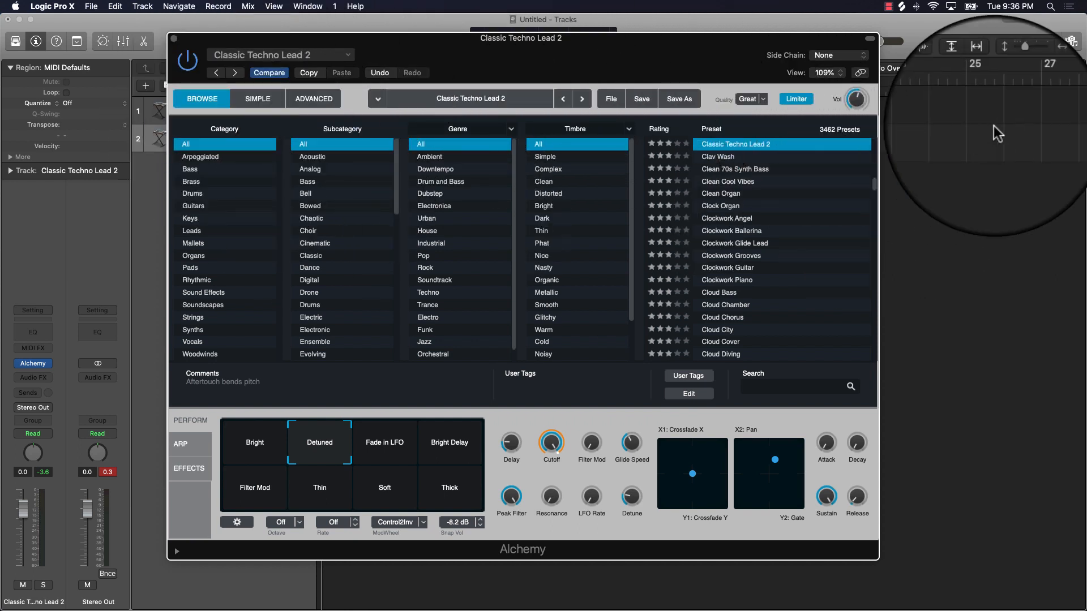